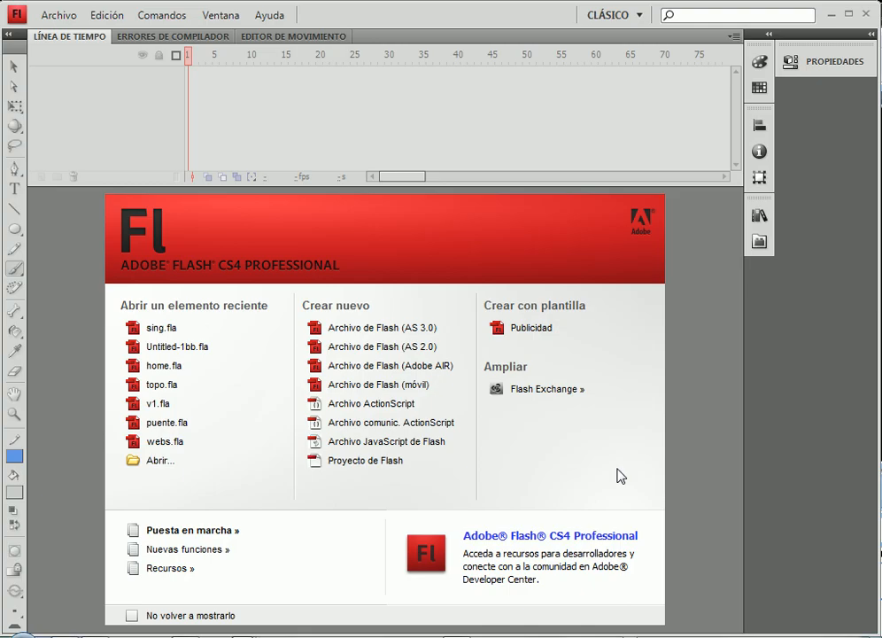
- Create a new Flash document for ActionScript 2.0 and place the coffee cup image from the desktop on its stage
left_click(360, 347)
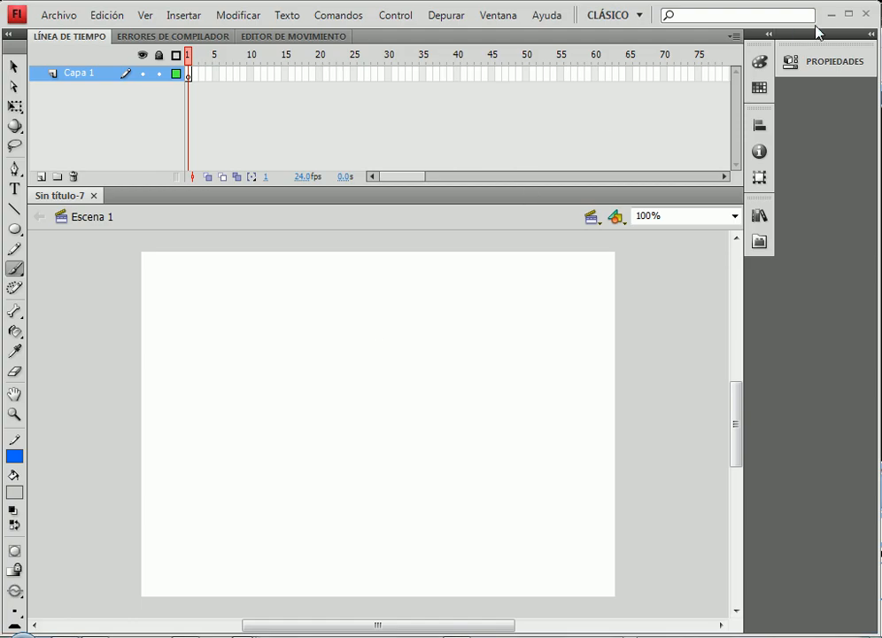
left_click_drag(823, 25, 864, 24)
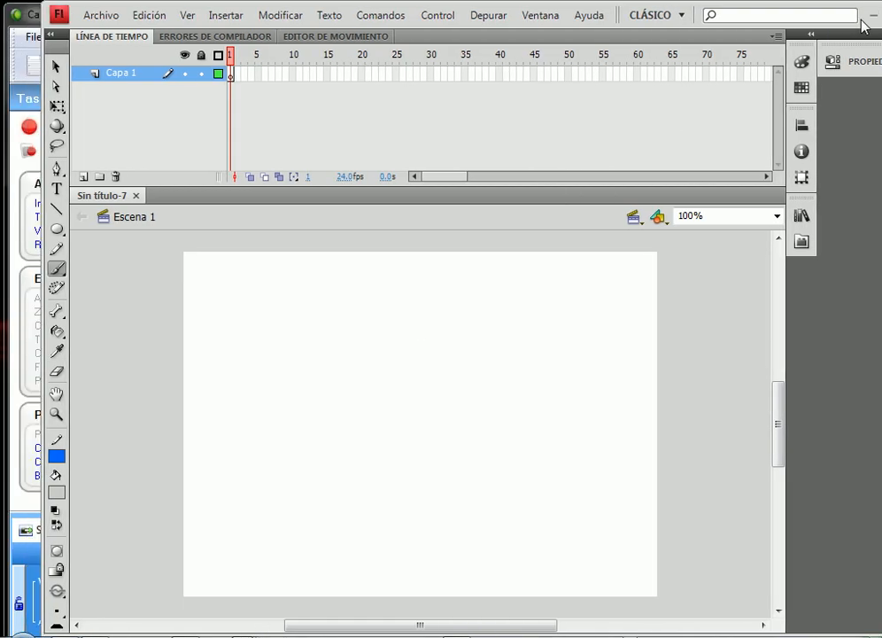
left_click(32, 19)
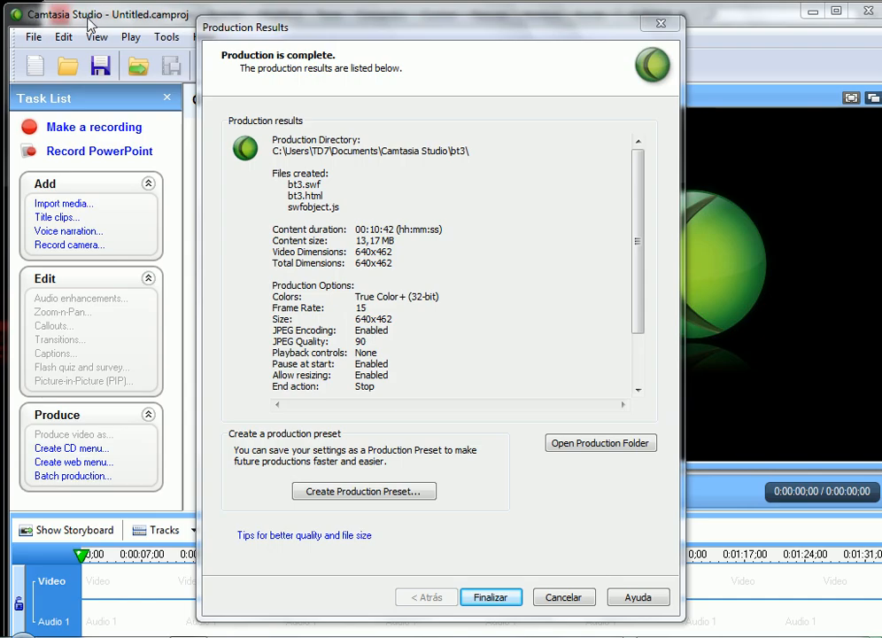
left_click(514, 599)
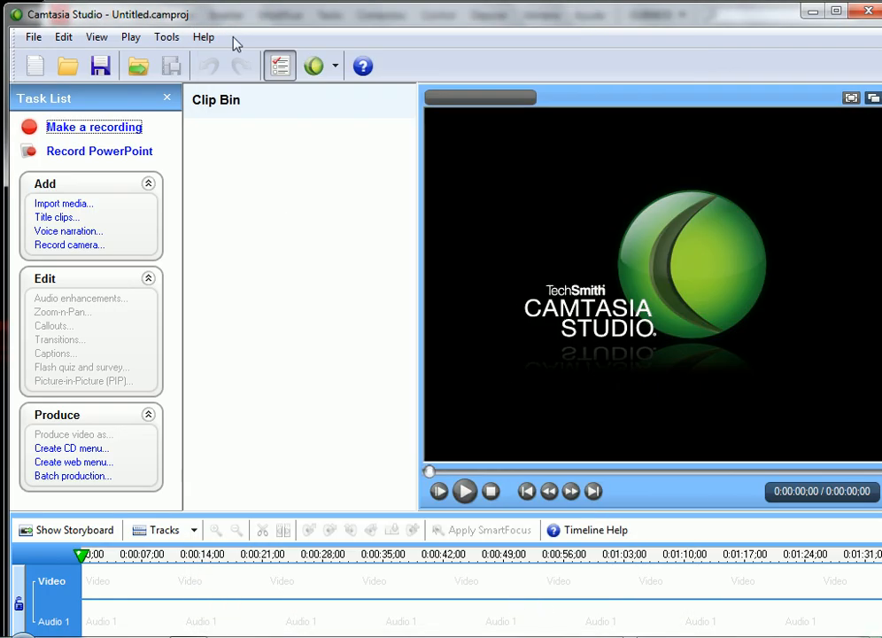
left_click(812, 11)
left_click_drag(28, 222, 351, 479)
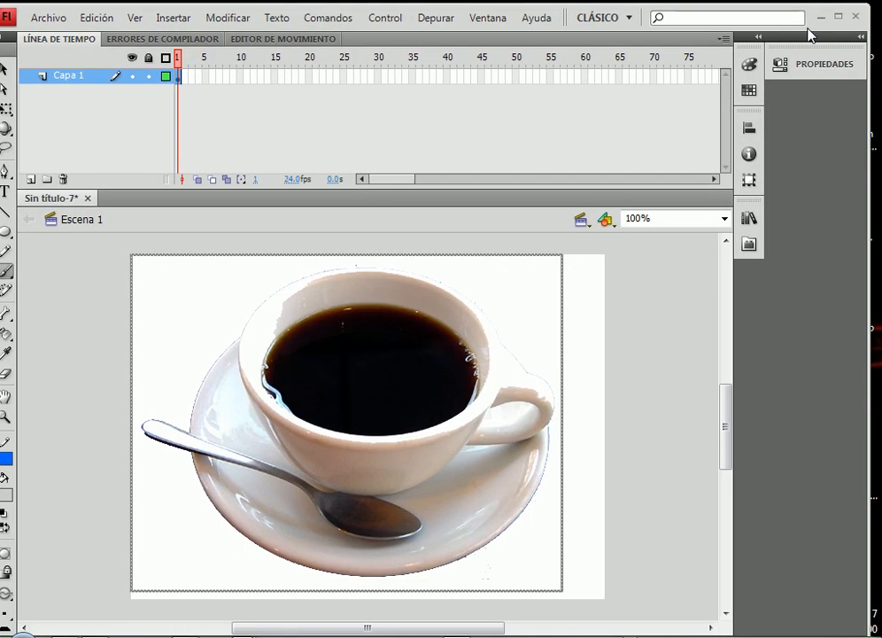
- Scale the coffee cup image down to about half the stage width and move it to the stage's lower middle
left_click(15, 66)
left_click_drag(345, 380, 377, 380)
key("q")
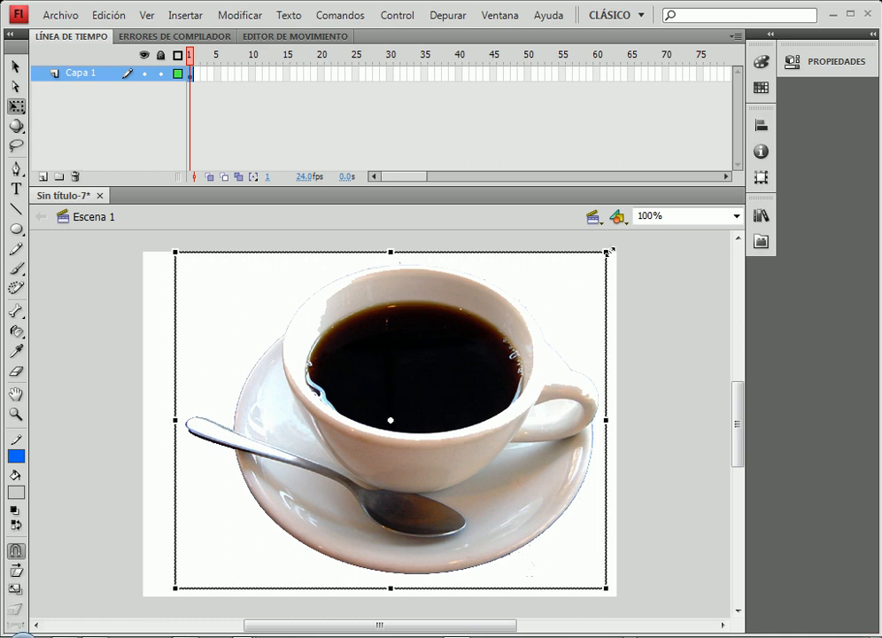
left_click_drag(606, 253, 492, 350)
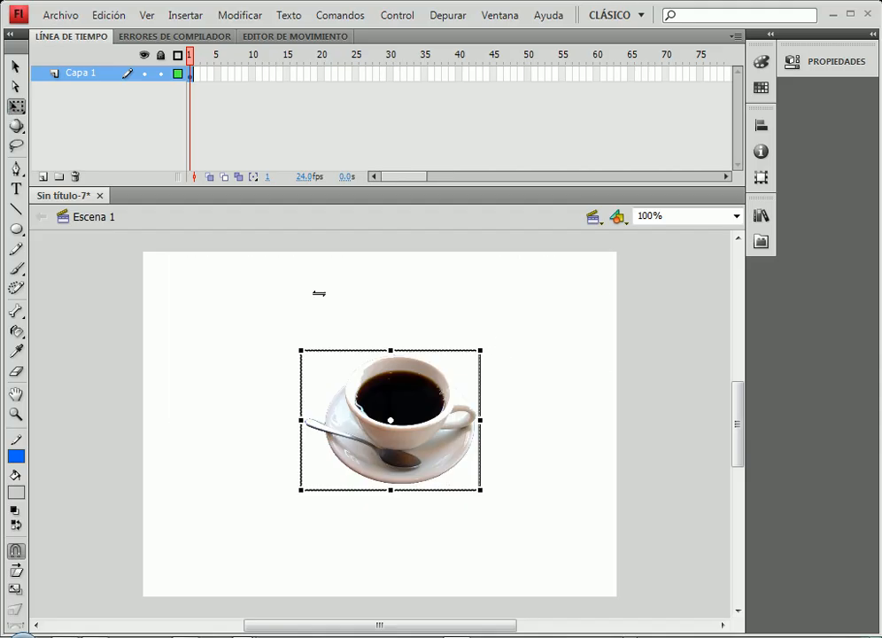
left_click_drag(457, 400, 518, 421)
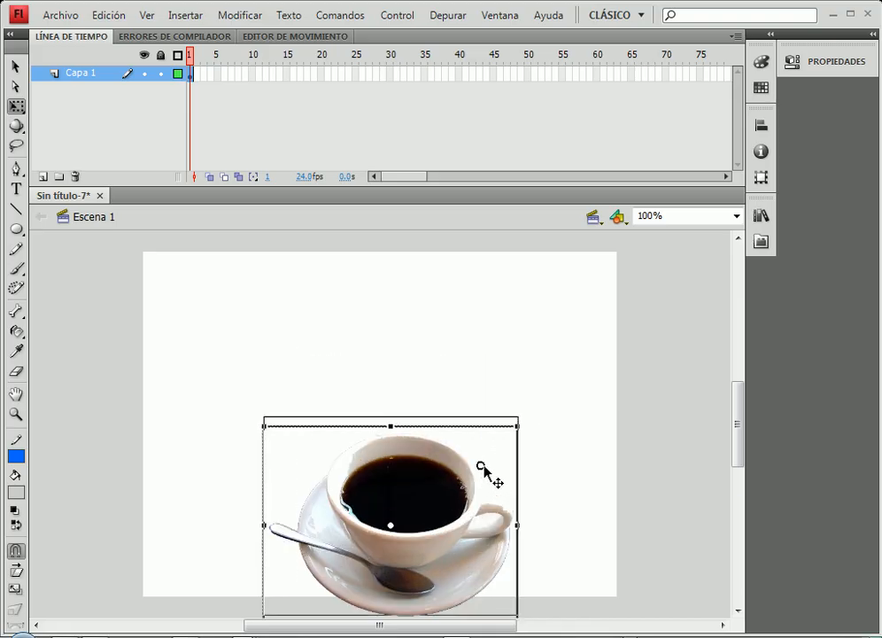
left_click_drag(483, 474, 487, 461)
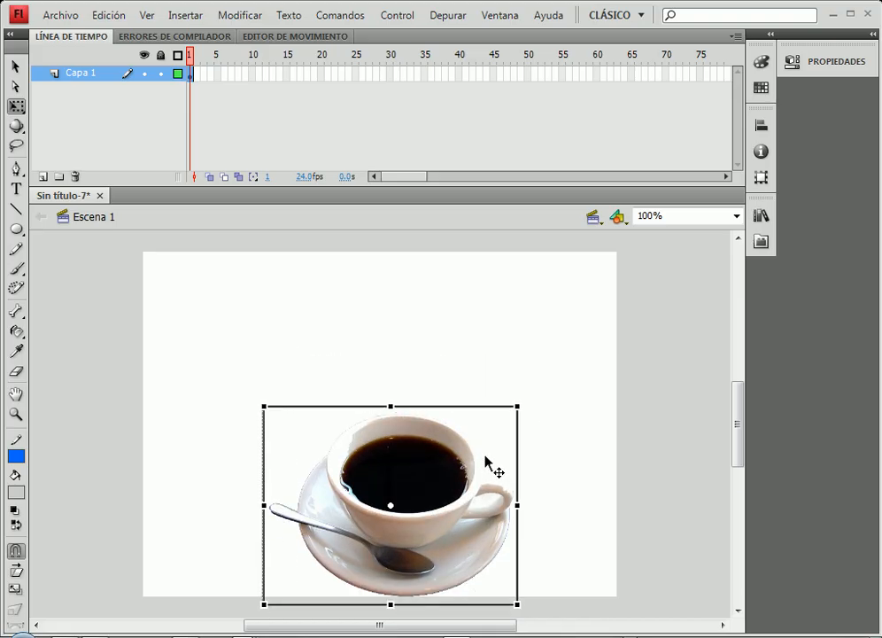
left_click(546, 457)
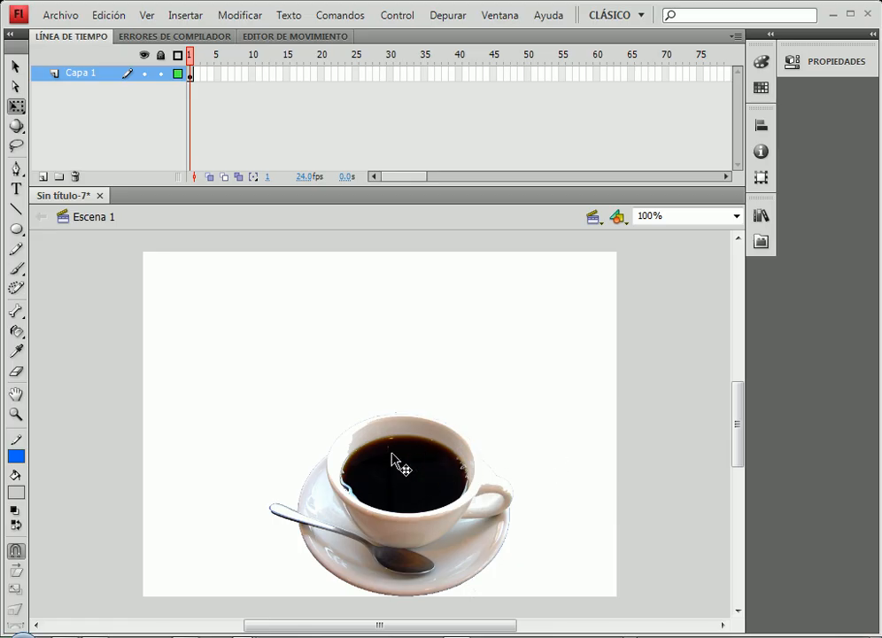
- Set the fill color and the document's stage background to black
left_click(17, 491)
left_click(29, 318)
left_click(826, 64)
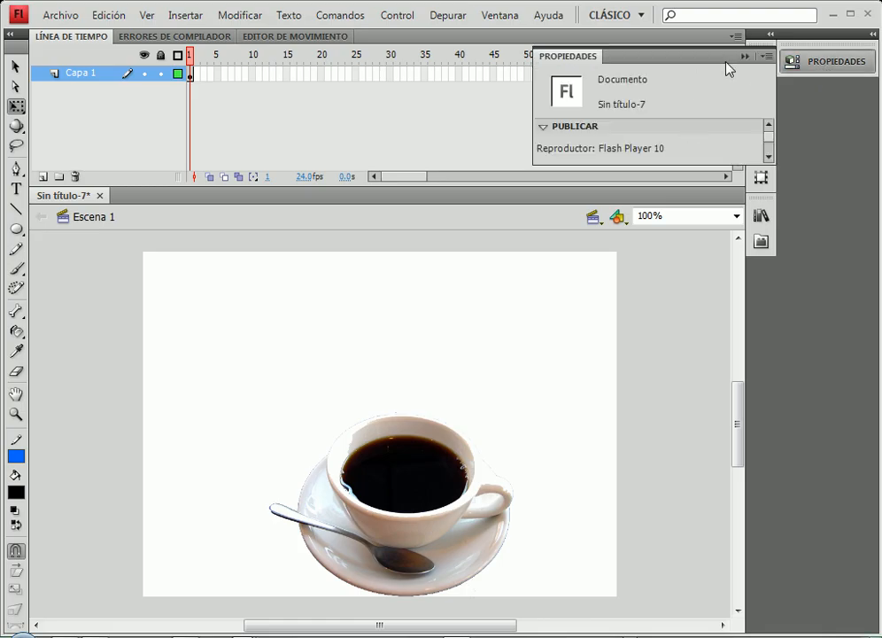
left_click(875, 34)
left_click(714, 330)
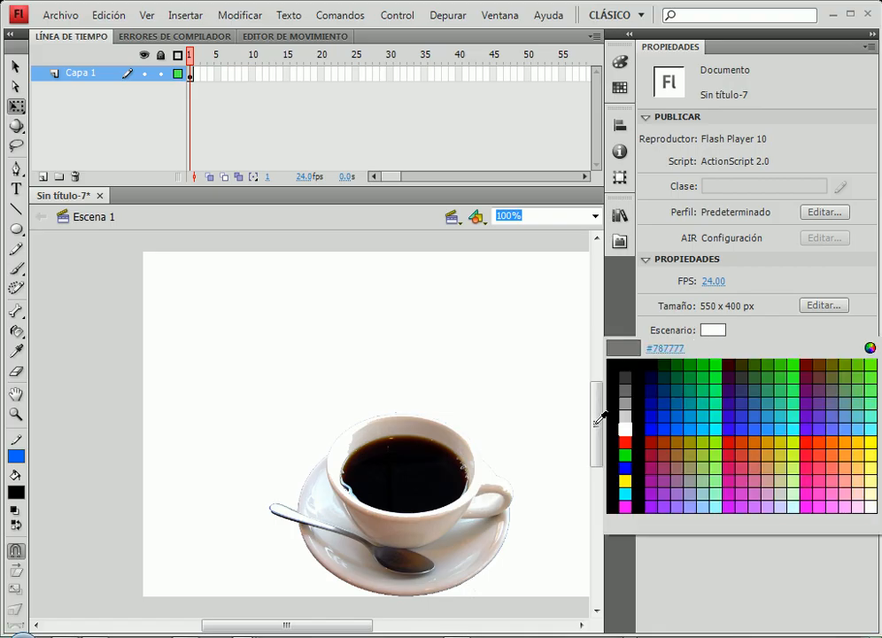
left_click(623, 367)
left_click(454, 412)
left_click(549, 355)
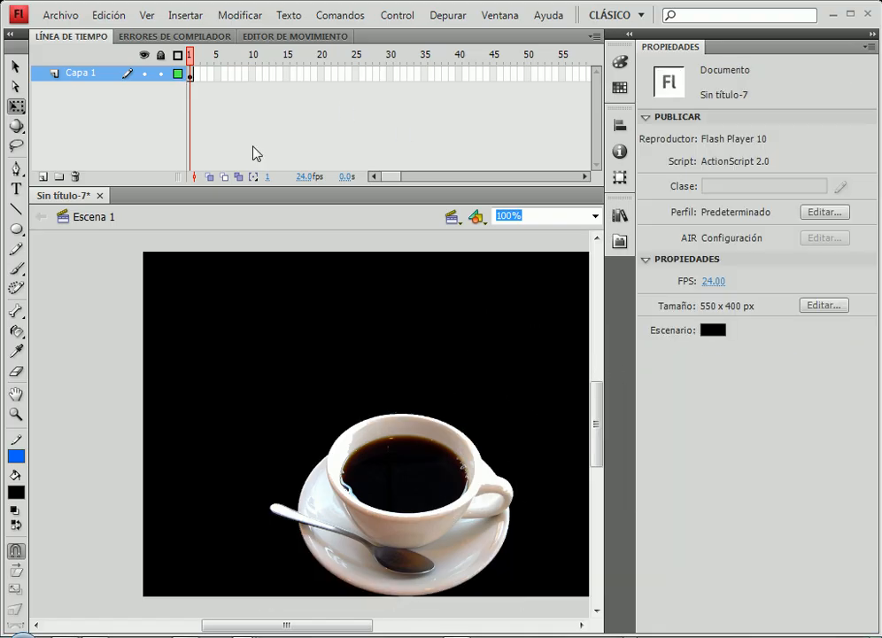
left_click(872, 34)
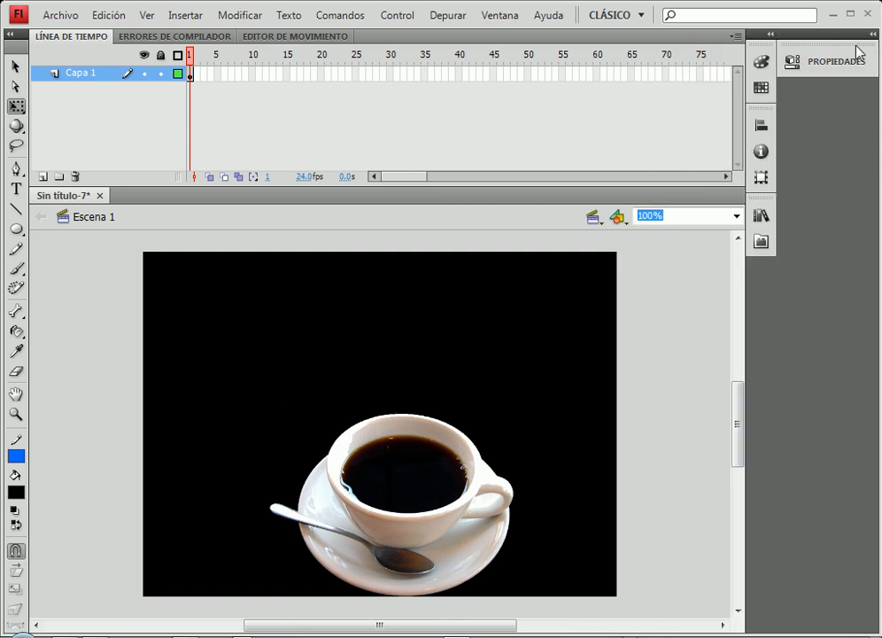
- Rename the cup image's layer as cafe
double_click(71, 73)
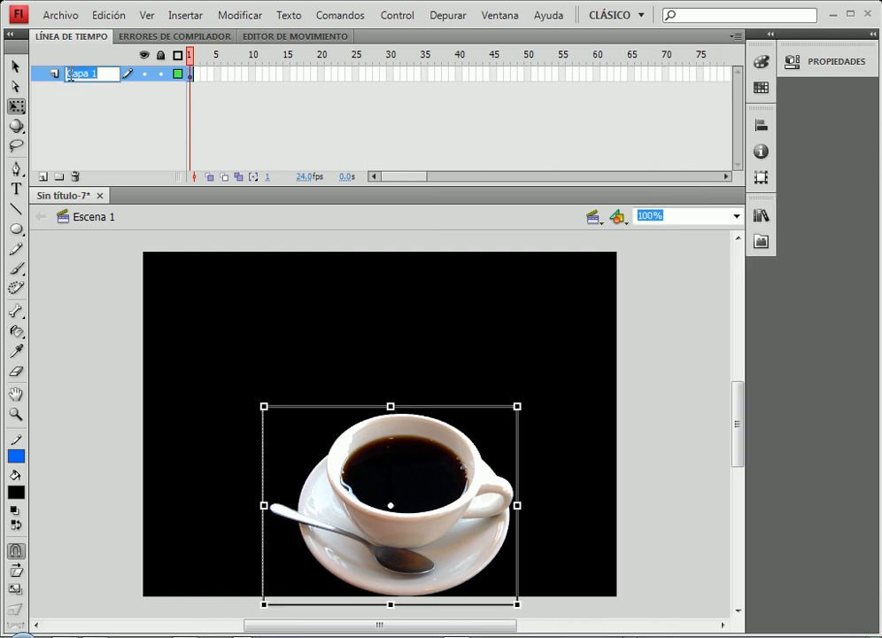
type("cafe")
key("Return")
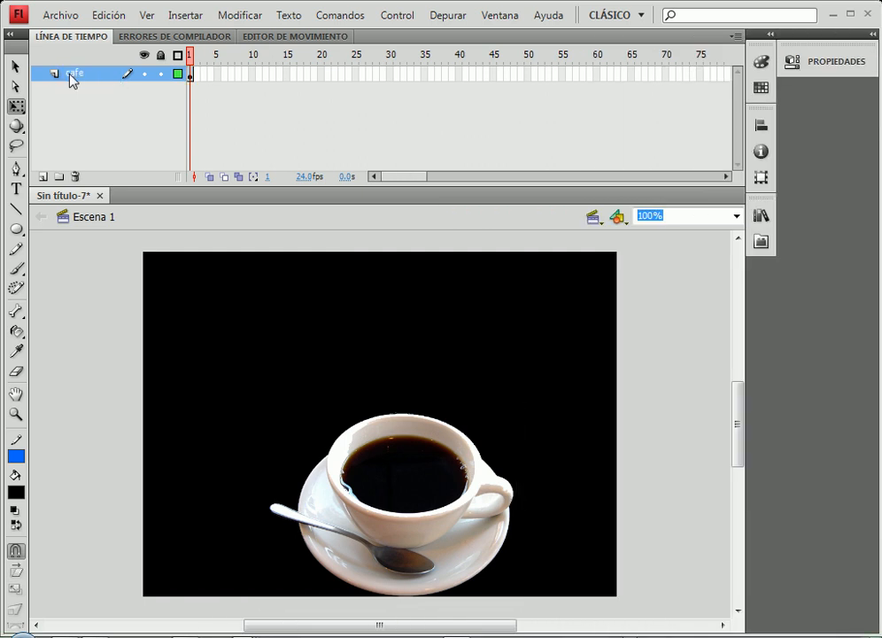
- Convert the coffee cup image into a movie clip symbol named cafe
left_click(410, 469)
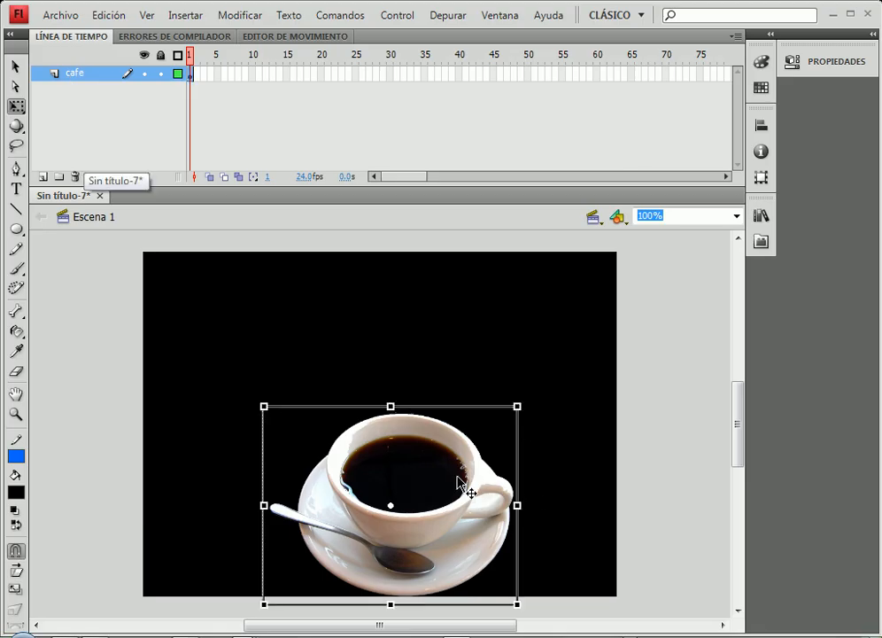
key("F8")
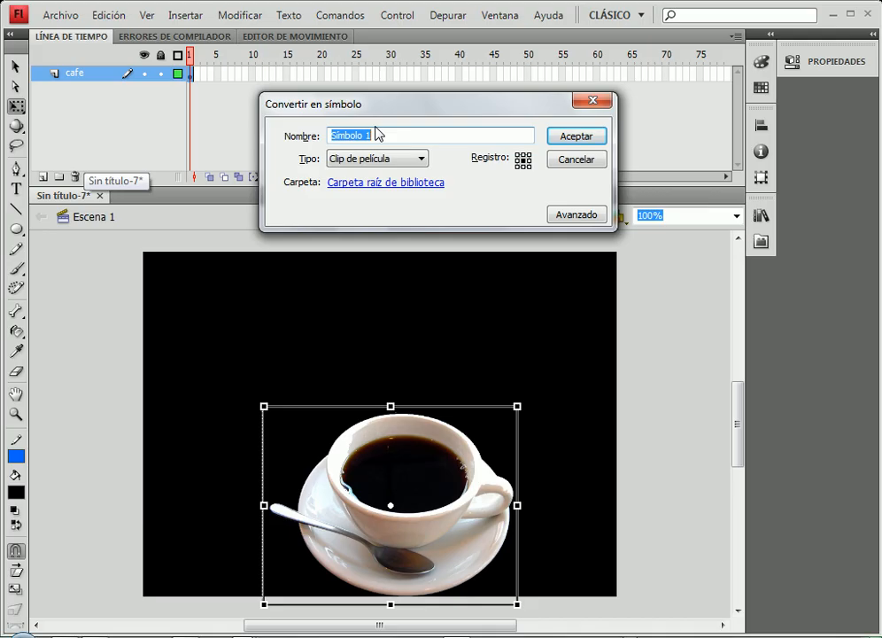
type("café")
key("Return")
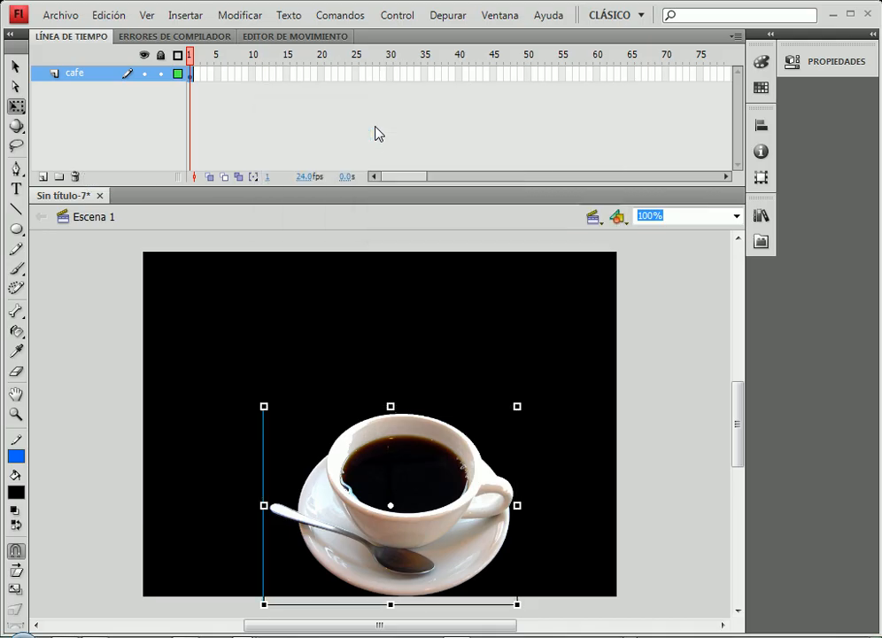
- Enter the cafe movie clip and convert the cup image inside it into a symbol with the default settings
double_click(493, 502)
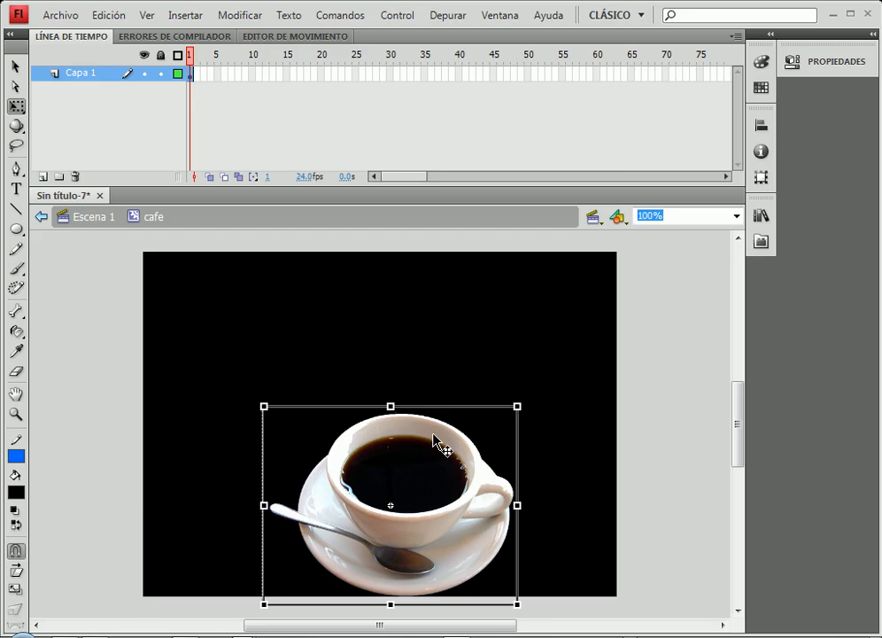
key("F8")
key("Return")
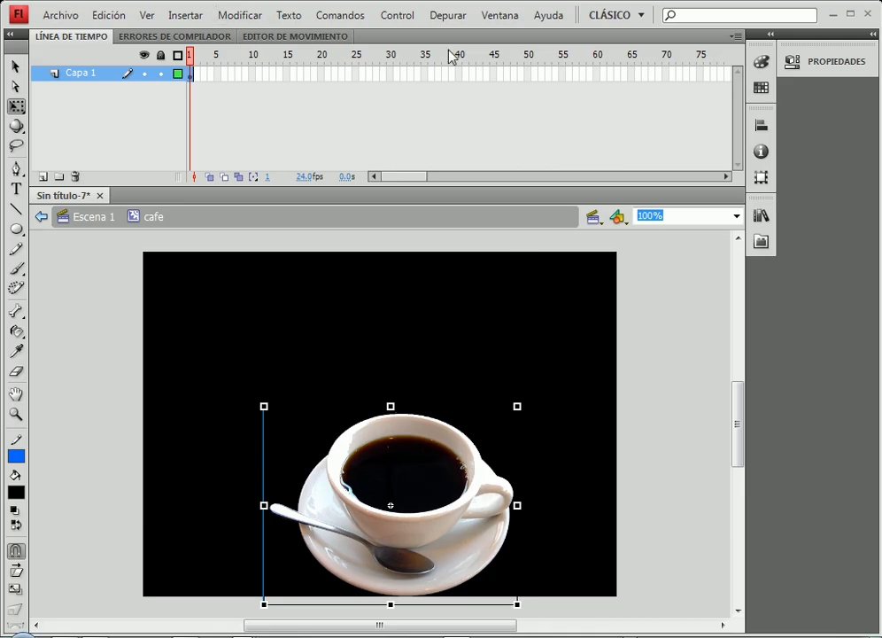
left_click(239, 15)
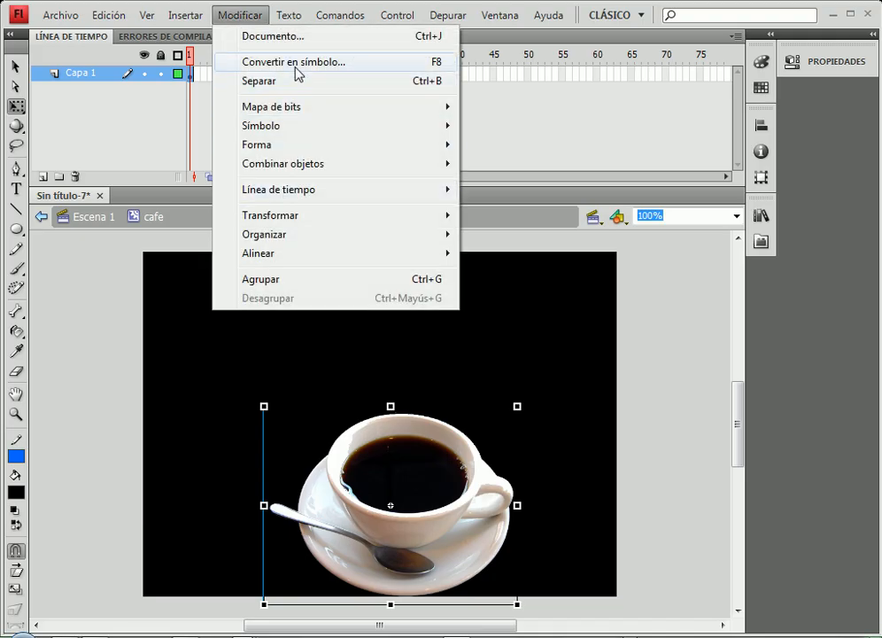
left_click(295, 63)
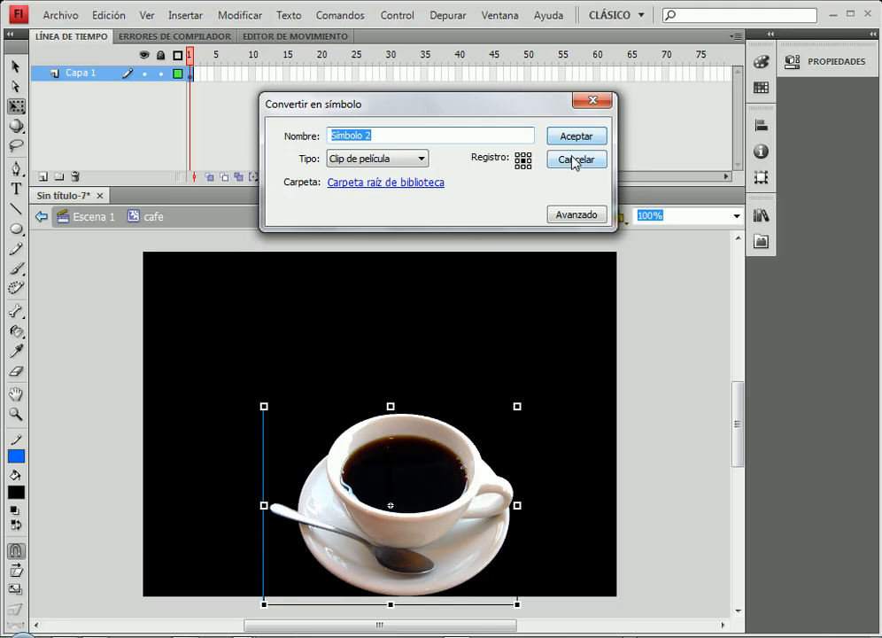
left_click(572, 160)
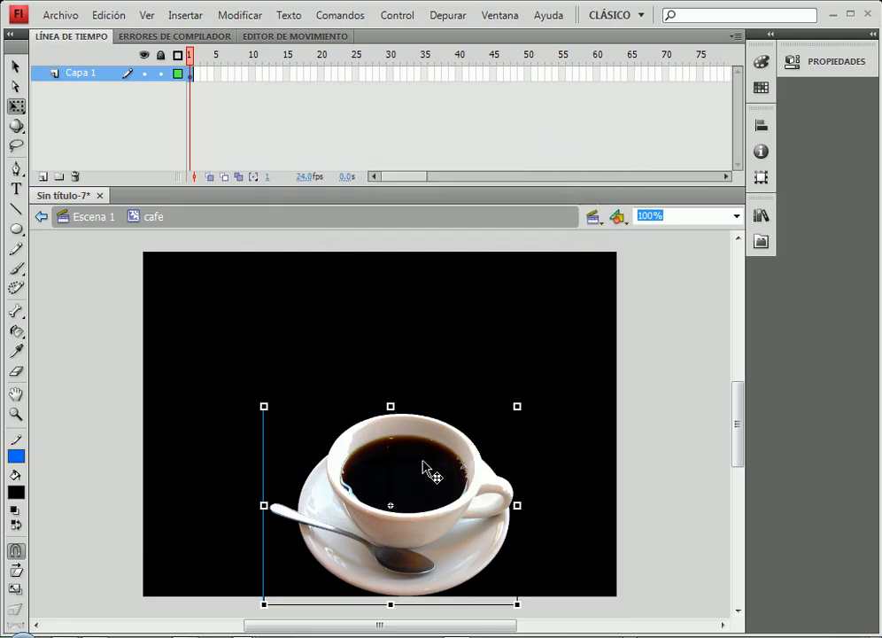
- Rename the layer inside the cafe clip as cf and lock it, with a new empty layer added above it
double_click(73, 76)
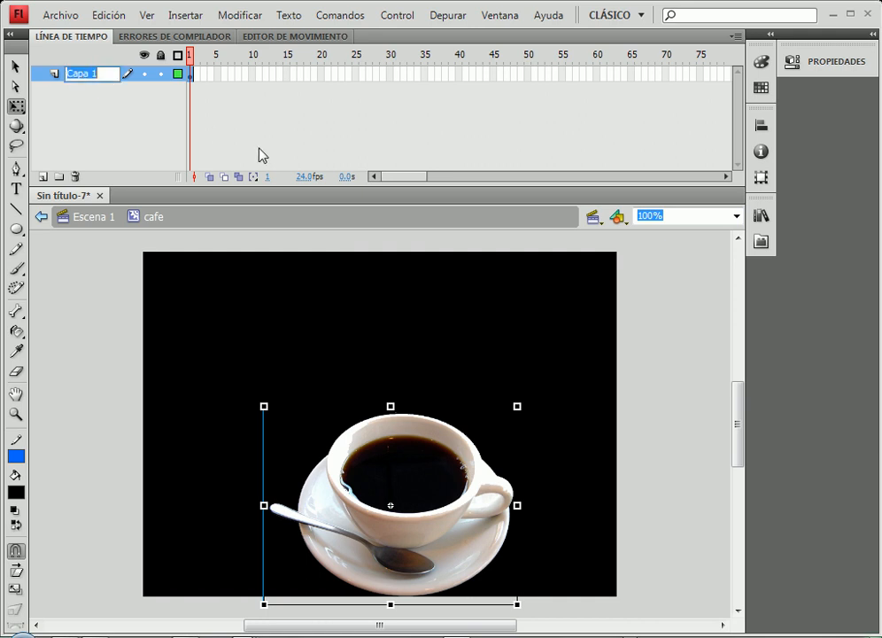
type("cf")
left_click(295, 290)
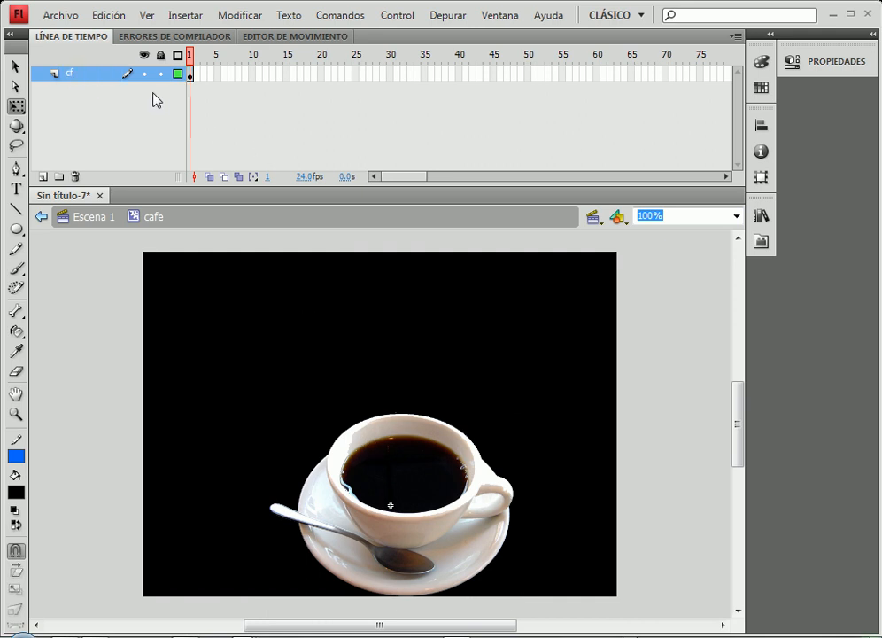
left_click(43, 177)
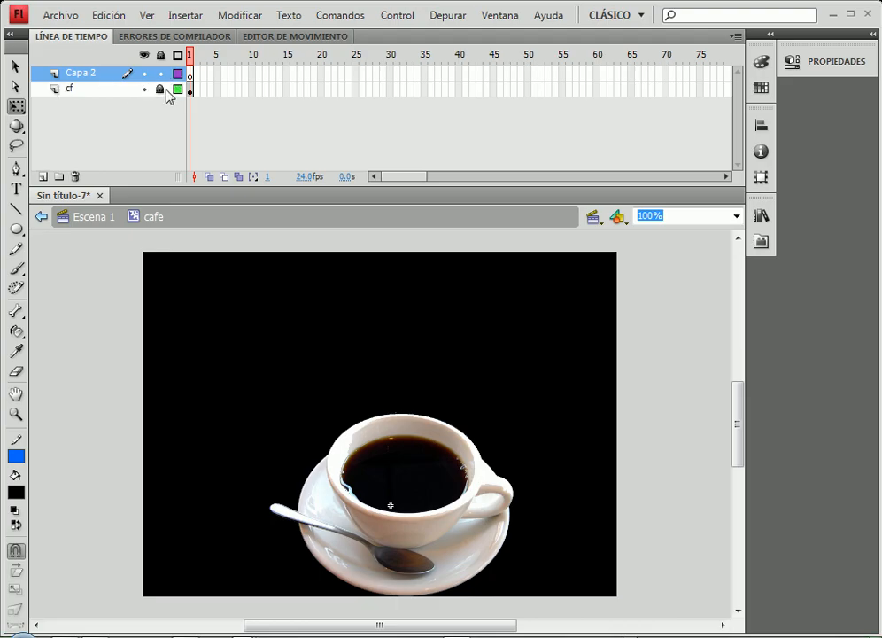
left_click(90, 73)
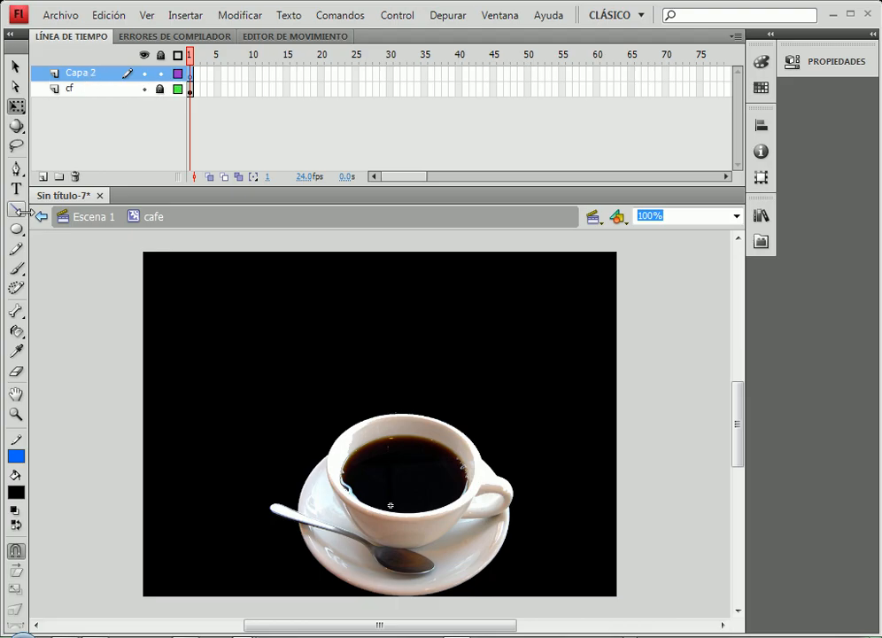
- Paint two wavy steam trails rising from the coffee on the new layer, using the Brush tool with fill #CCCCCC
left_click(19, 274)
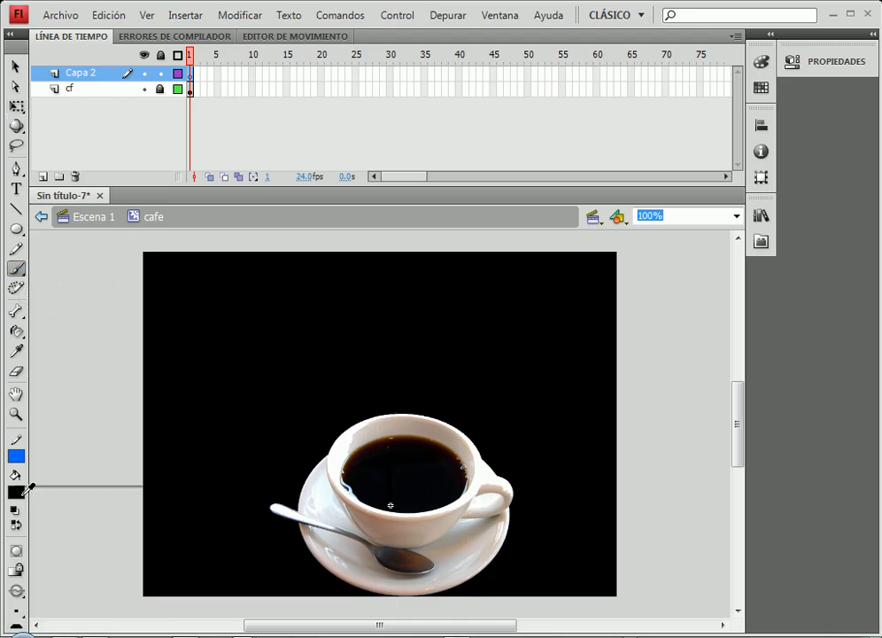
left_click(23, 500)
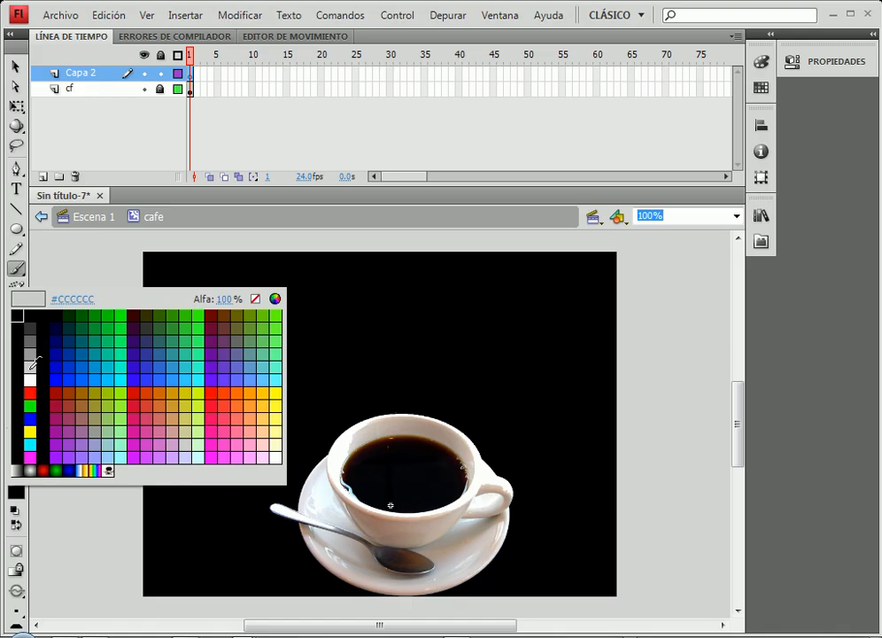
left_click(30, 369)
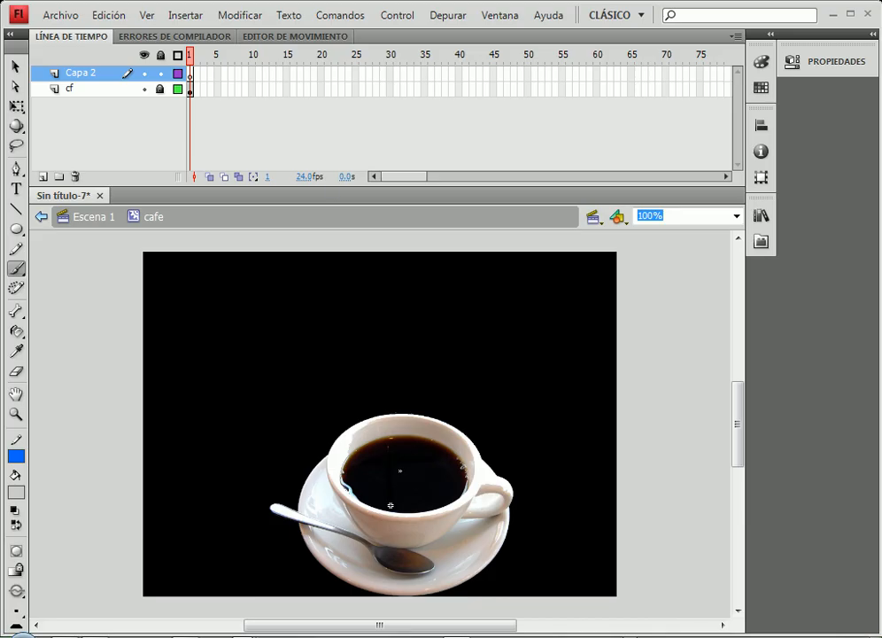
mouse_move(403, 461)
left_mouse_down()
mouse_move(320, 429)
mouse_move(378, 408)
mouse_move(349, 400)
mouse_move(399, 373)
mouse_move(416, 338)
mouse_move(361, 399)
mouse_move(370, 423)
mouse_move(403, 427)
left_mouse_up()
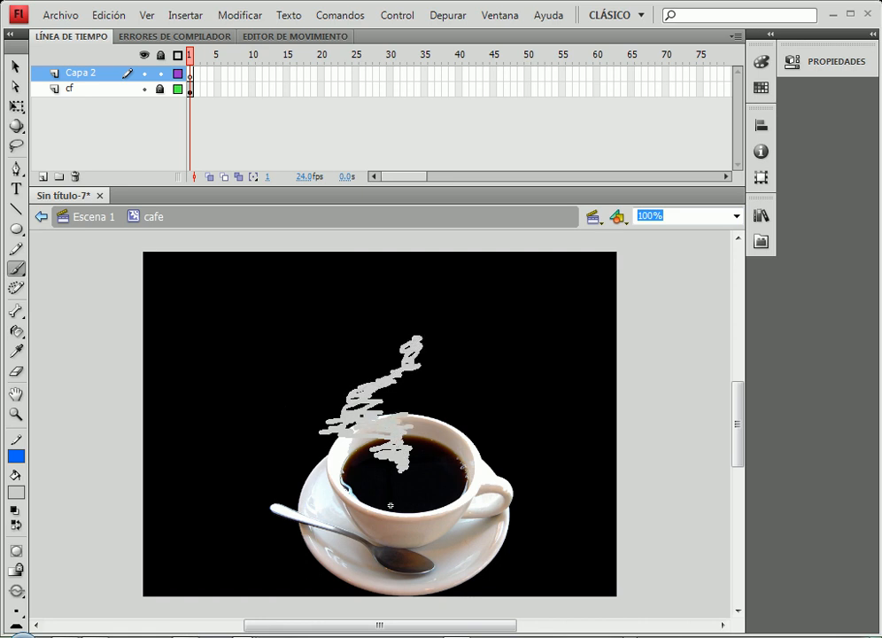
left_click_drag(410, 332, 410, 343)
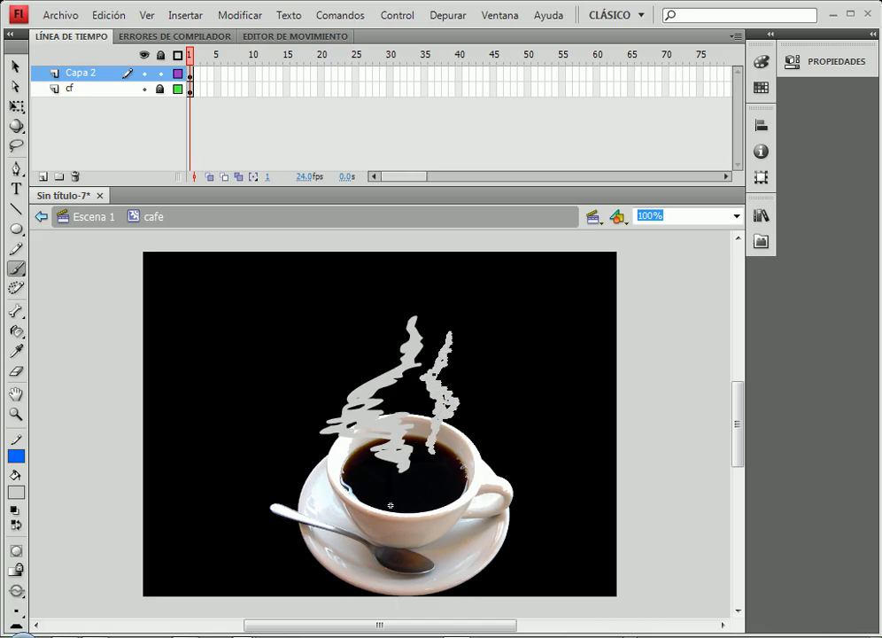
left_click_drag(447, 329, 448, 325)
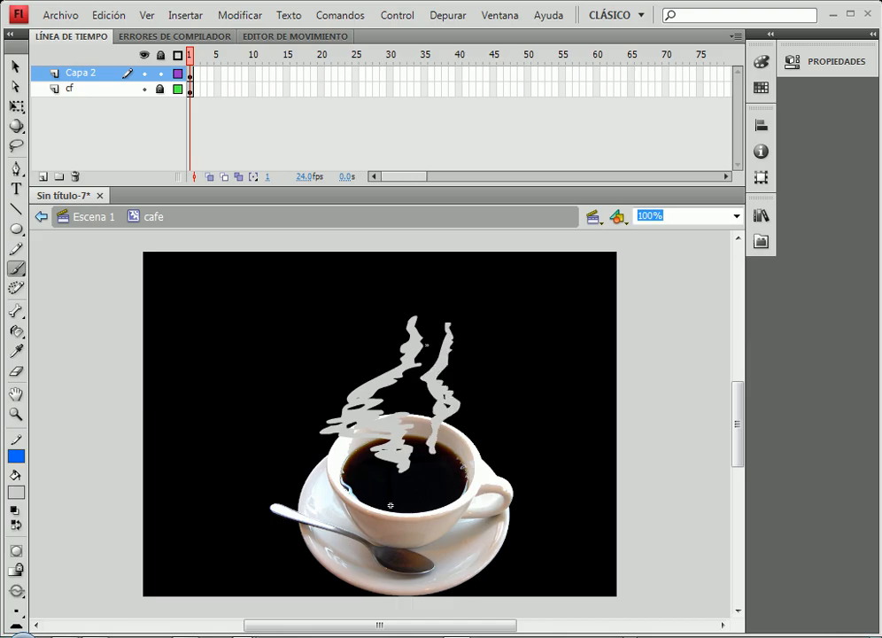
left_click(16, 66)
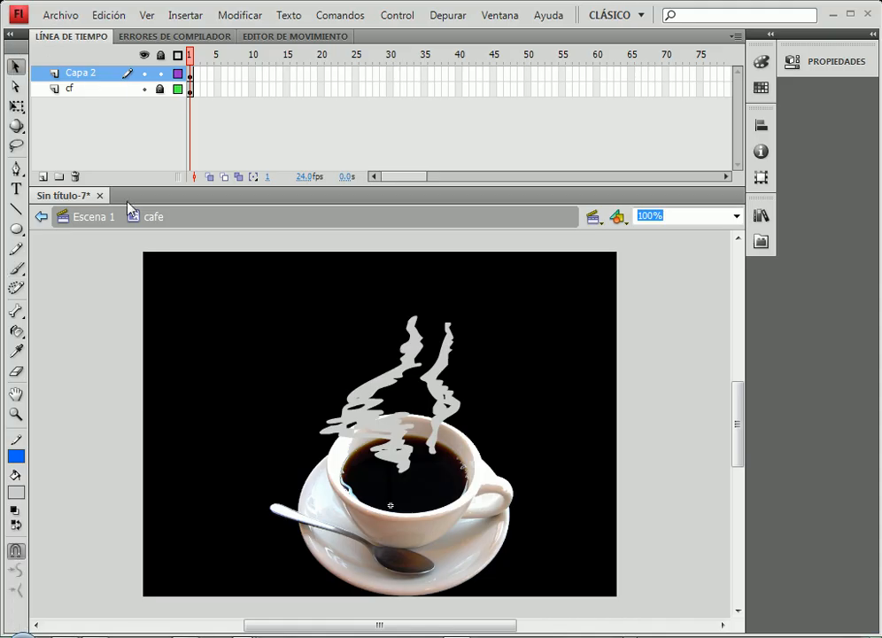
- Rename the layer holding the painted steam as fum, with the steam in frame 1 selected
left_click(189, 74)
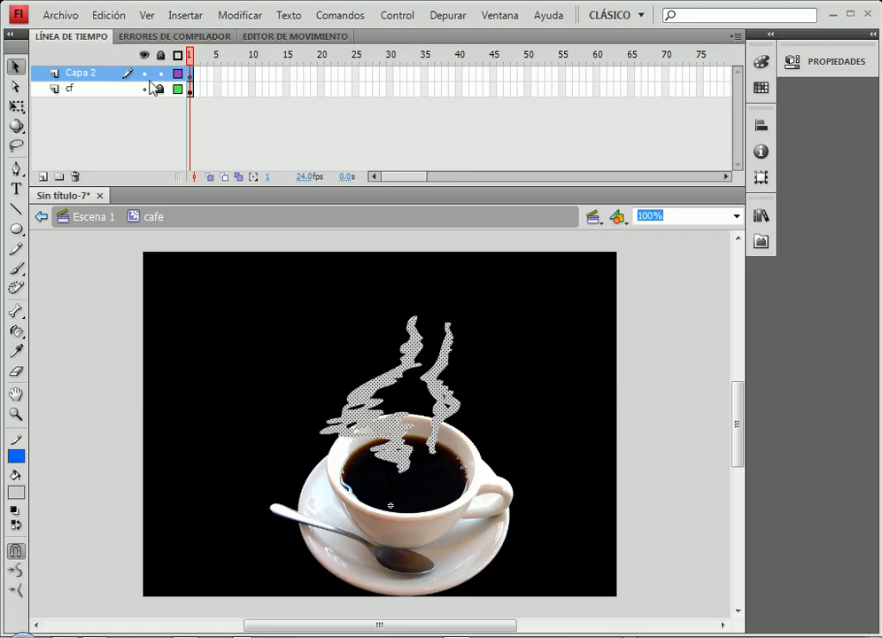
double_click(85, 73)
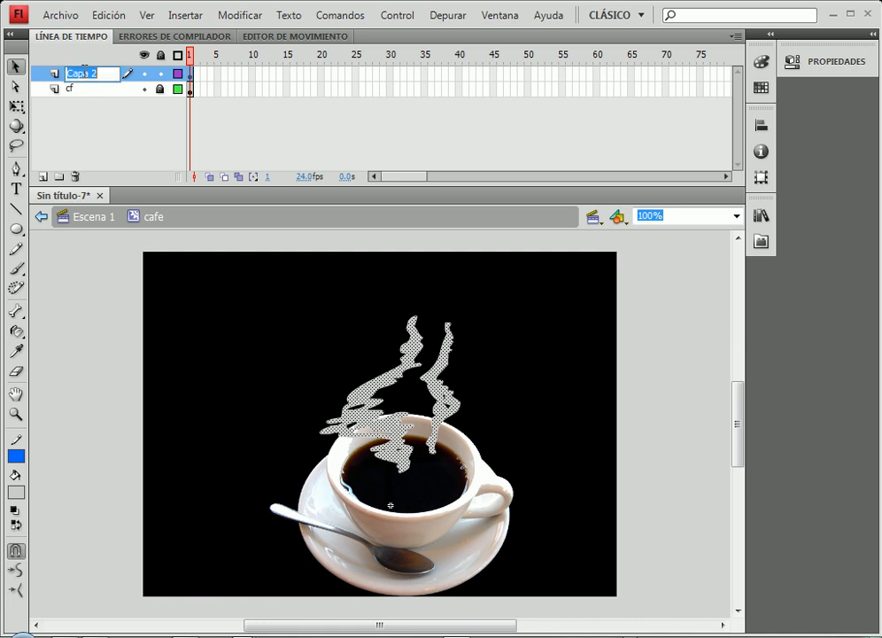
type("fum")
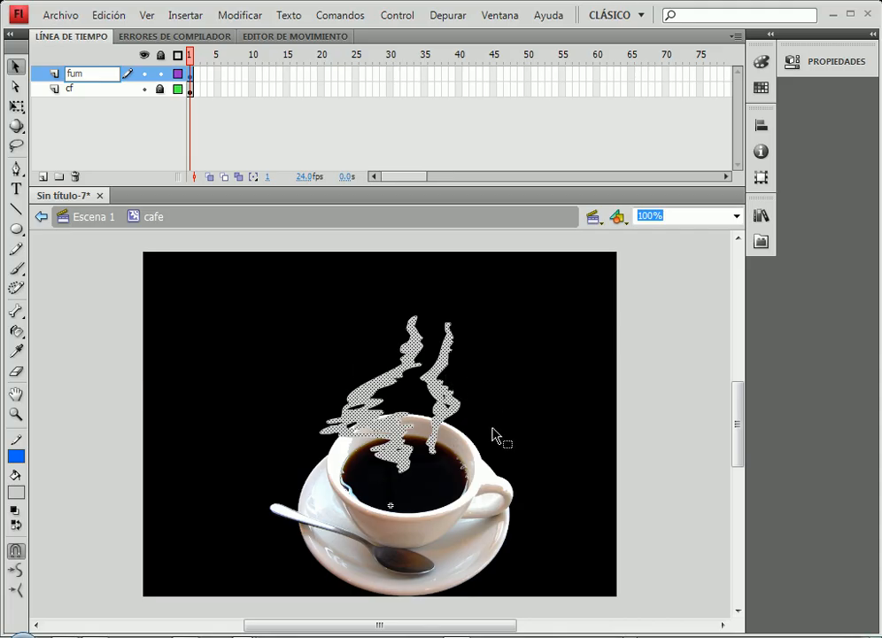
key("Return")
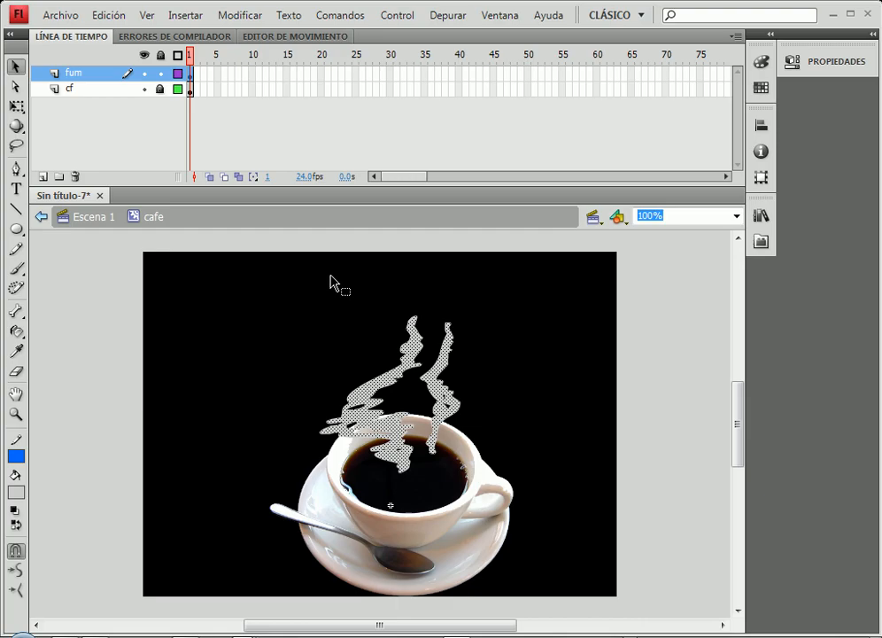
- Convert the selected steam shapes into a movie clip symbol, keeping the default name
left_click(248, 17)
left_click(302, 64)
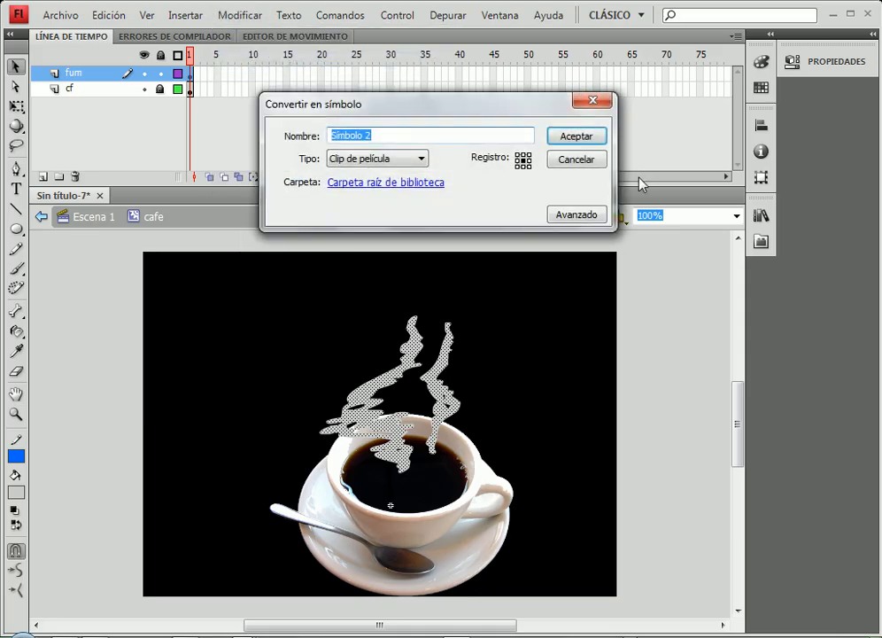
left_click(386, 161)
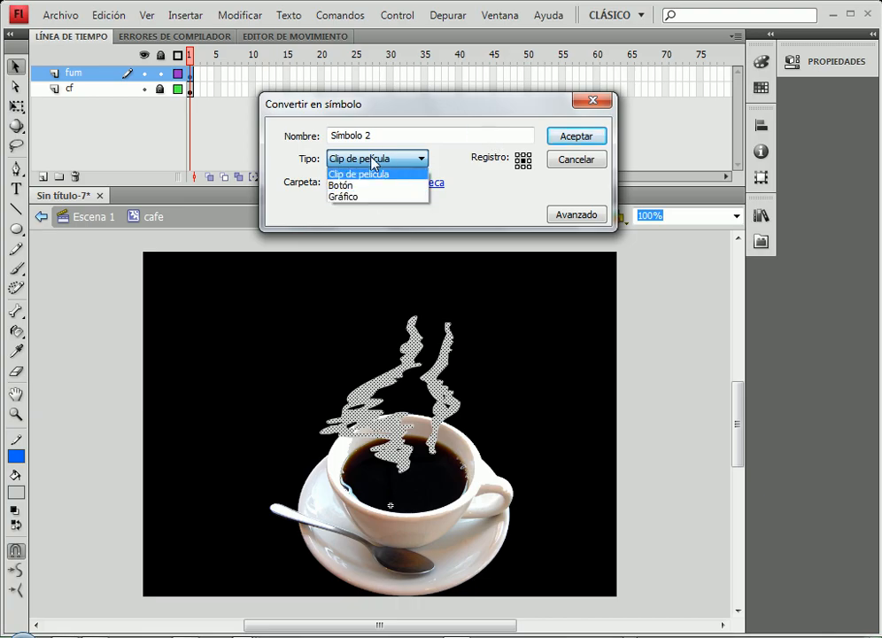
left_click(376, 173)
left_click(575, 137)
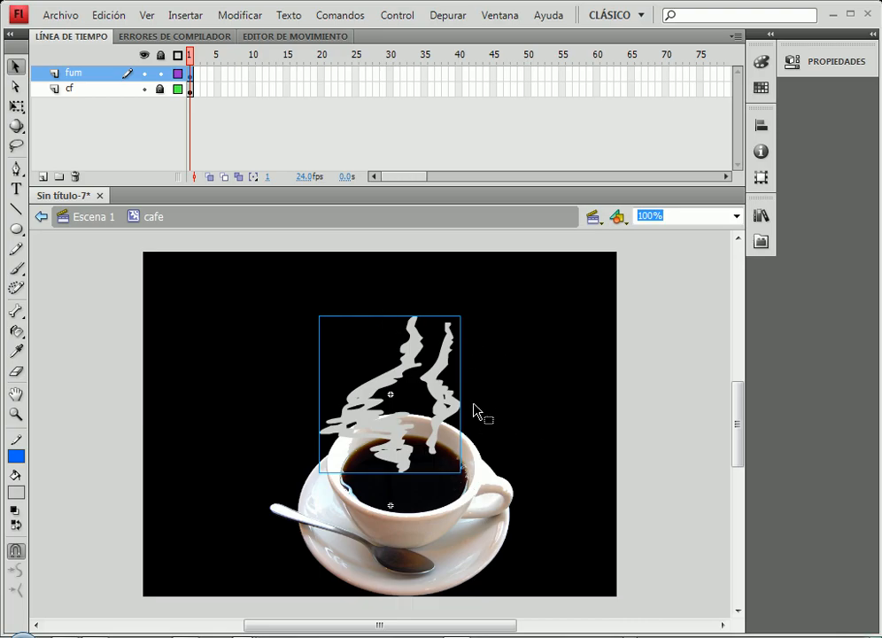
- Add a blur filter (Desenfoque) to the steam clip and set its quality to Alta
left_click(837, 65)
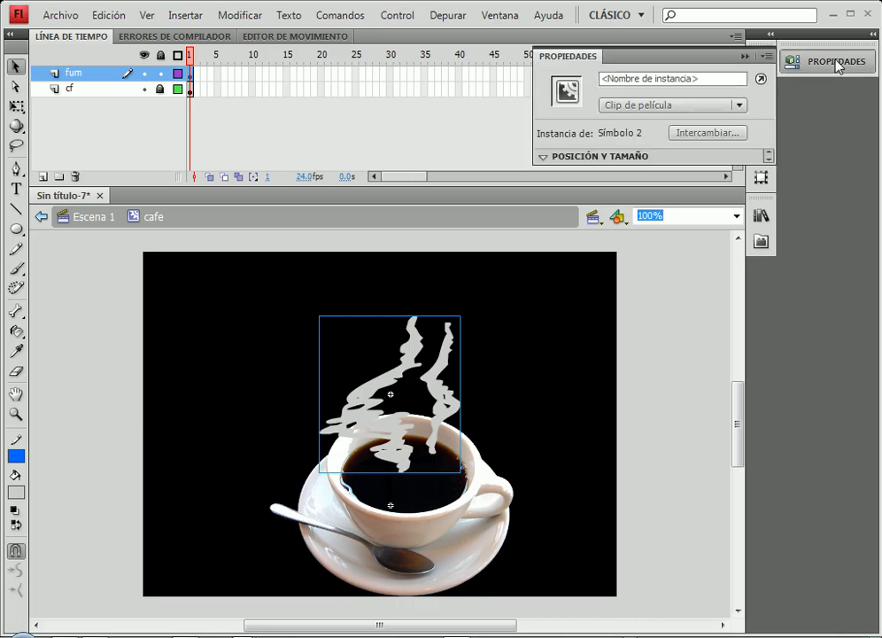
left_click(872, 35)
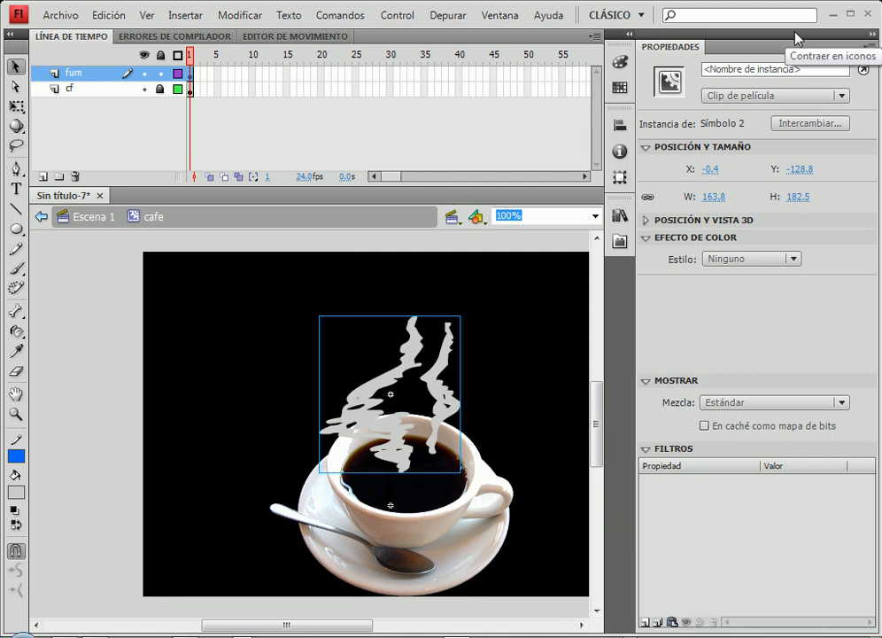
left_click(644, 622)
left_click(725, 519)
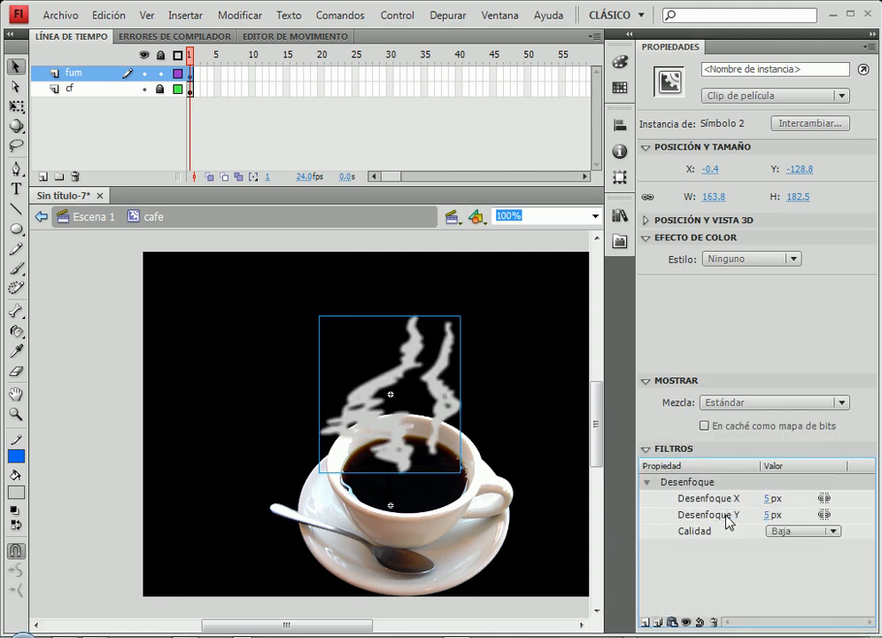
left_click(771, 531)
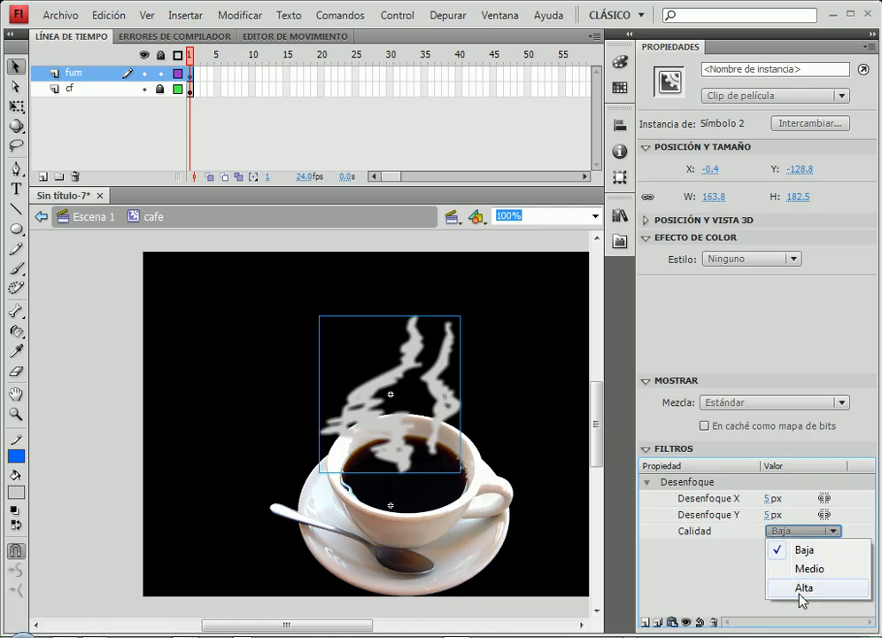
left_click(801, 592)
- Set the steam's blur to 15 px in both X and Y, and deselect the clip
left_click(768, 498)
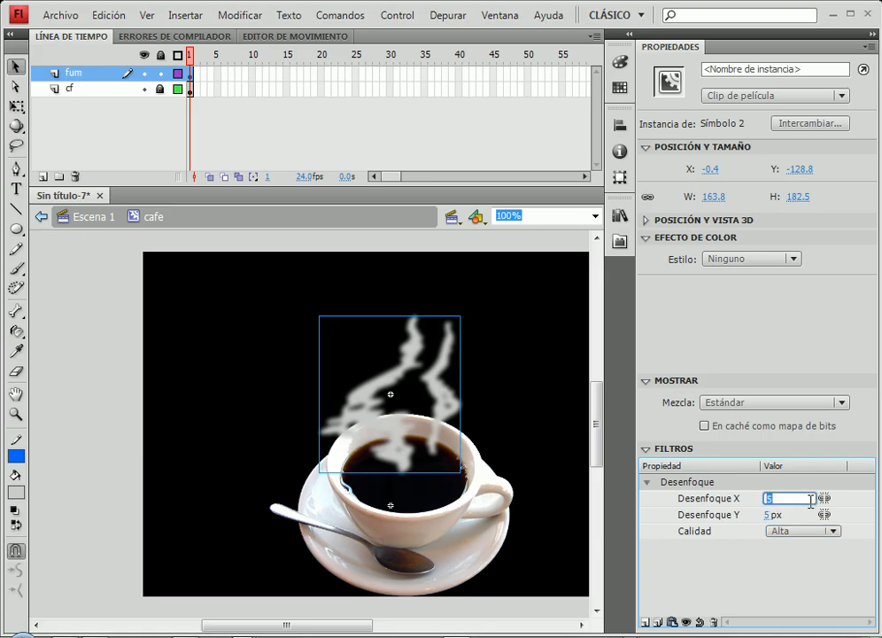
type("15")
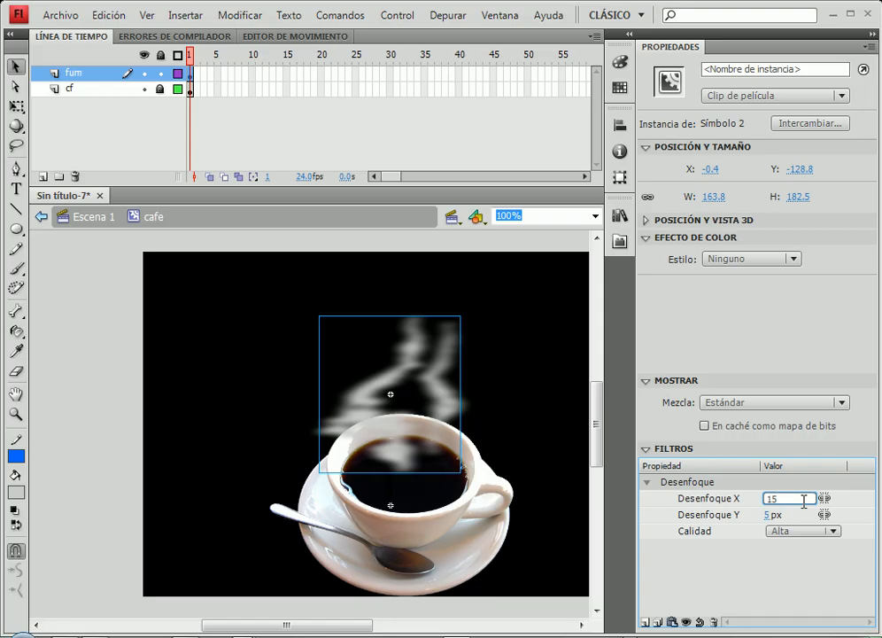
left_click(793, 515)
type("15")
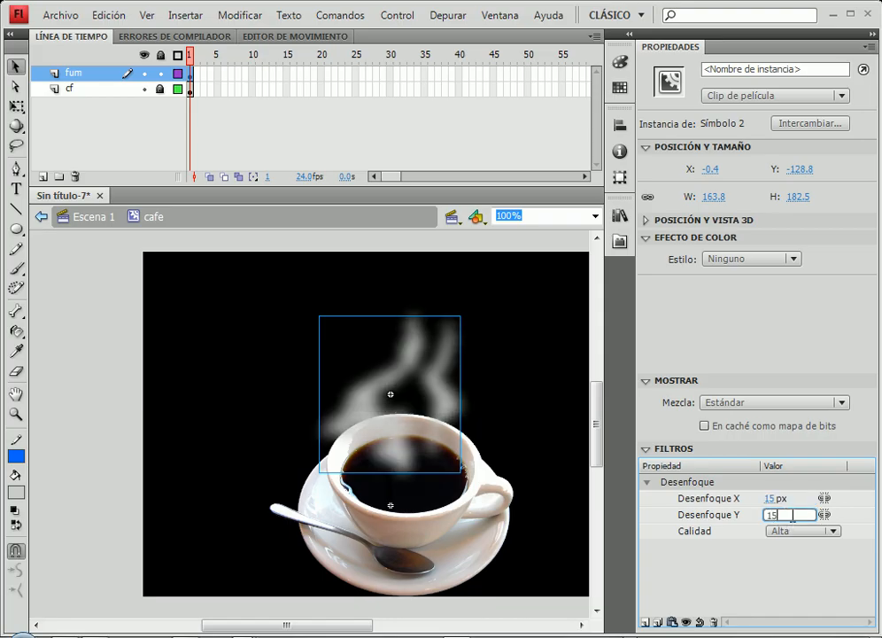
left_click(466, 425)
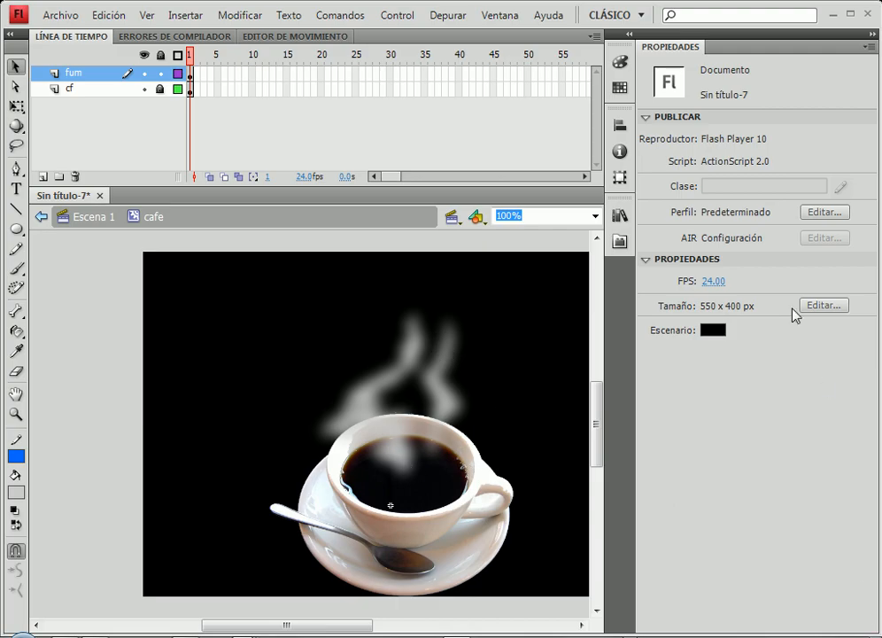
- Set the steam clip's blur to 30 px in Y and 20 px in X
left_click(441, 400)
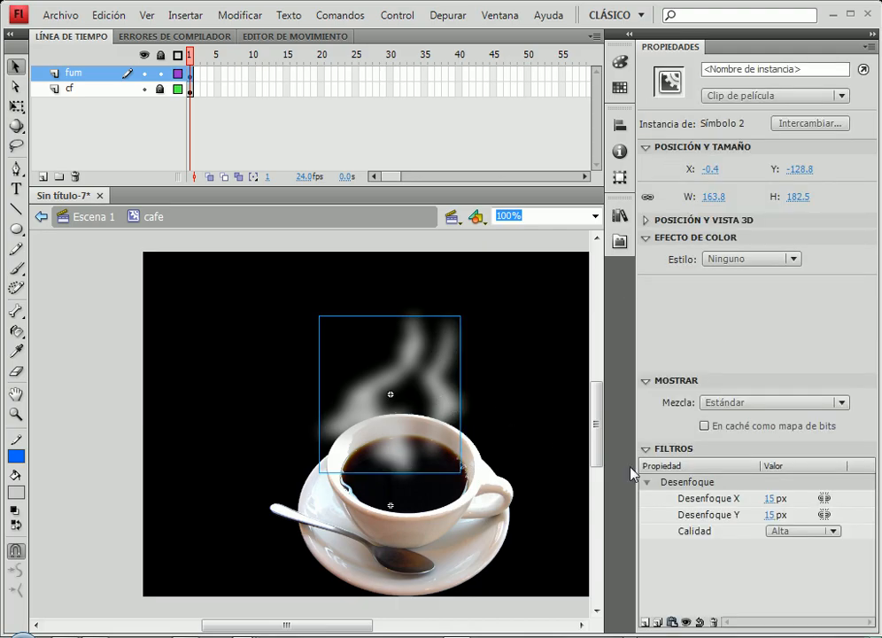
left_click(773, 515)
key("Up")
key("Up")
key("Up")
key("Up")
key("Up")
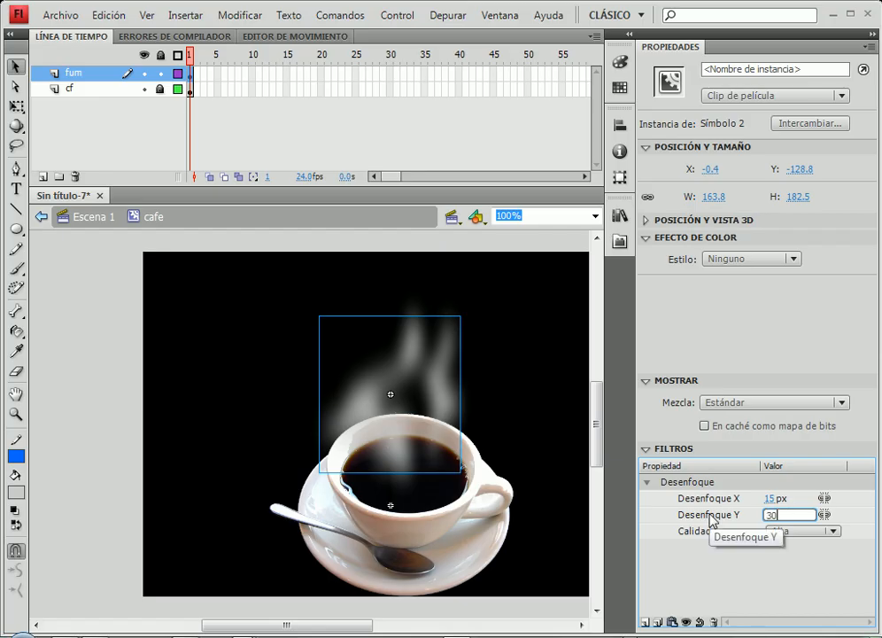
left_click(770, 499)
type("20")
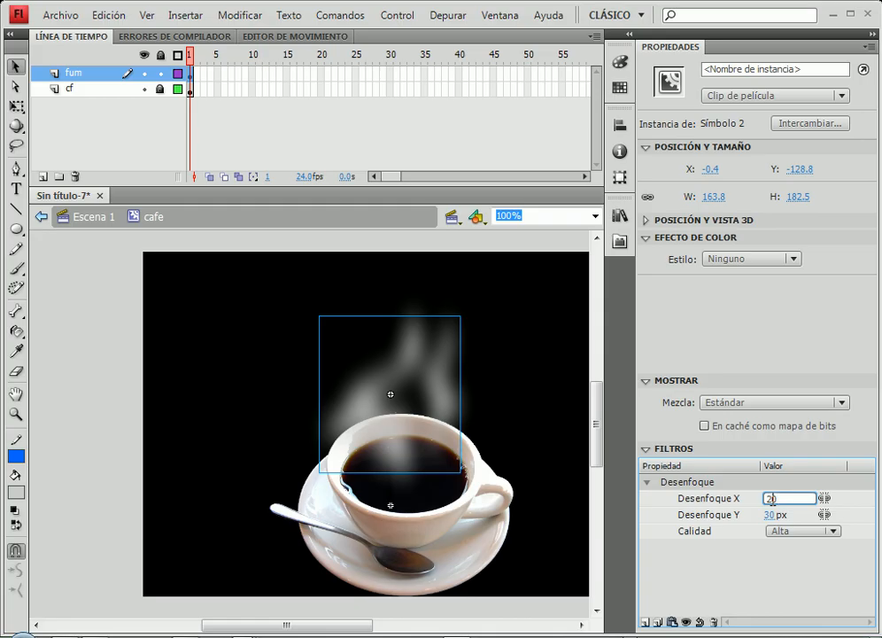
left_click(551, 407)
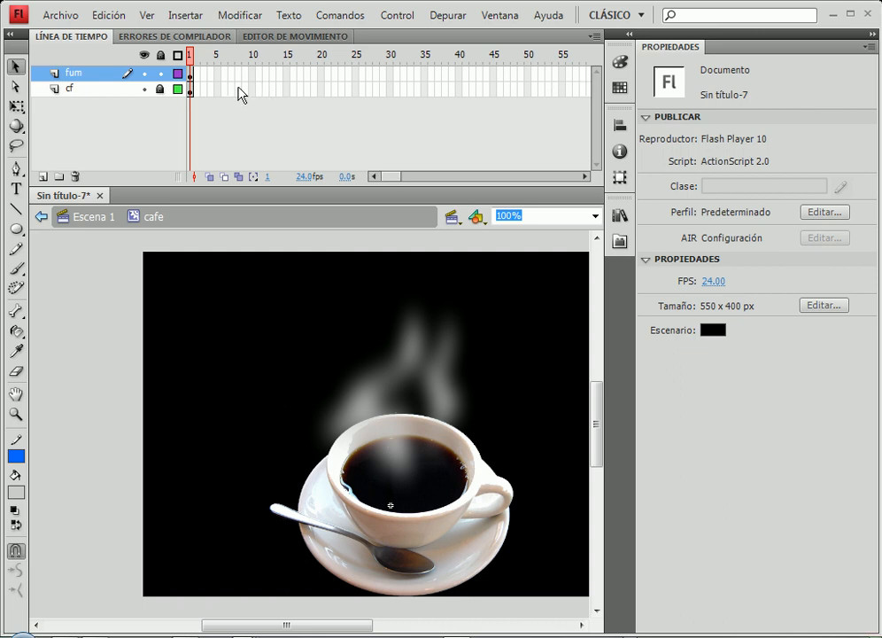
- Extend both the fum and cf layers to frame 50 by inserting frames
left_click(527, 88)
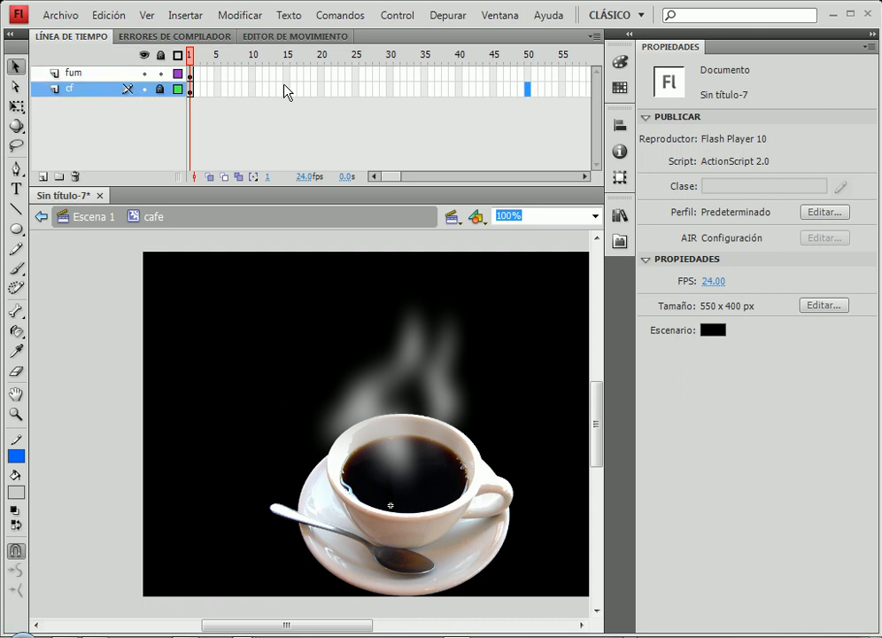
left_click(528, 71)
left_click_drag(527, 91, 527, 88)
right_click(527, 72)
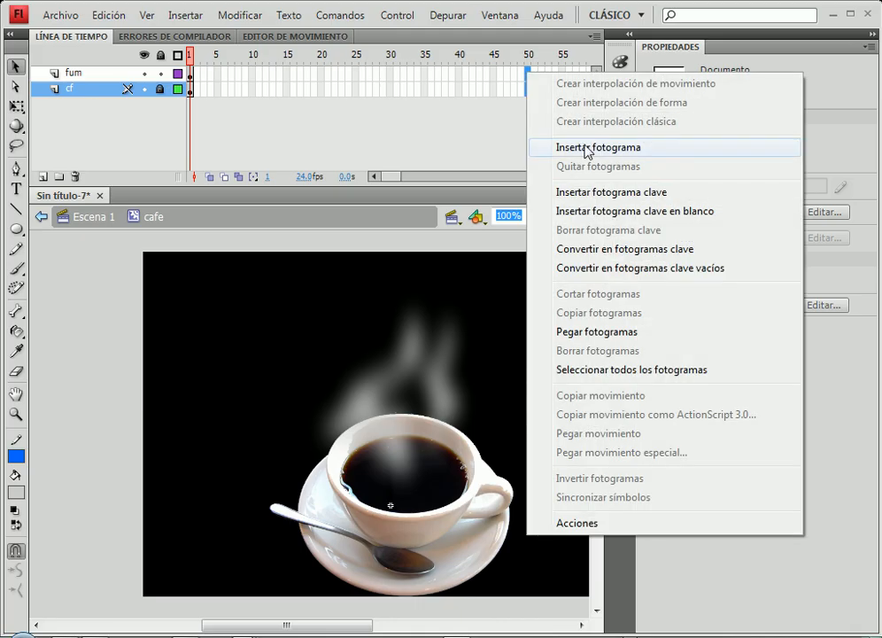
left_click(572, 150)
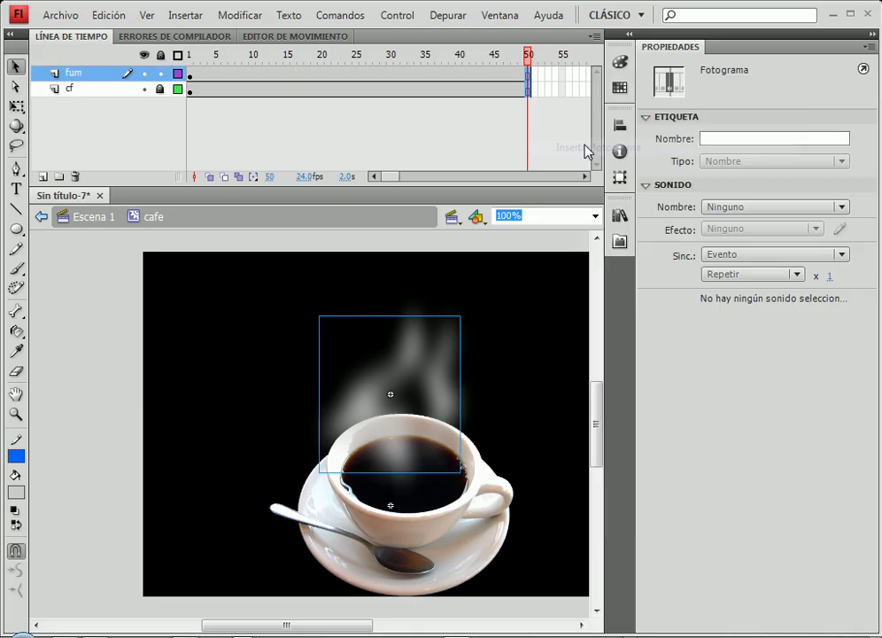
- Create a classic tween on the fum layer, starting from frame 1
left_click(191, 78)
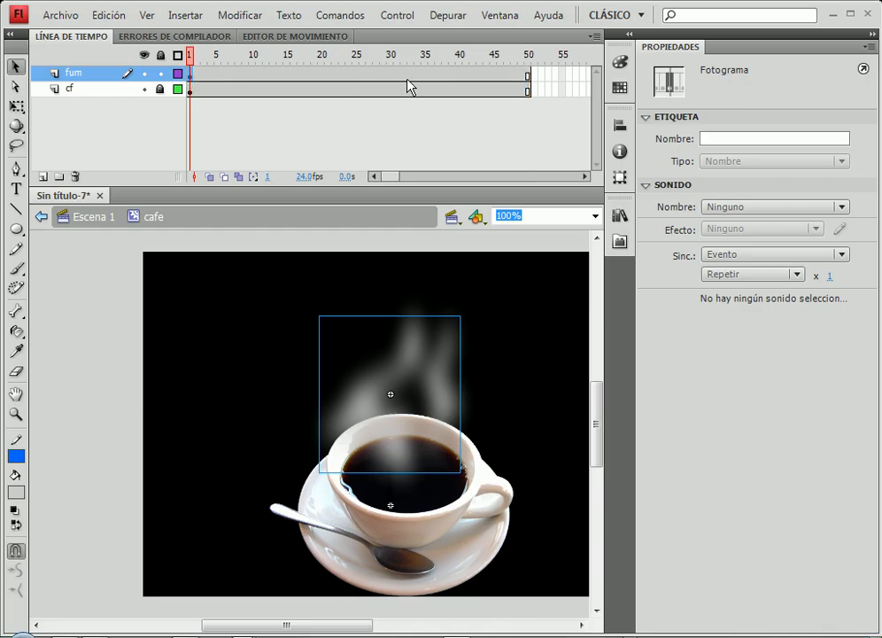
right_click(213, 76)
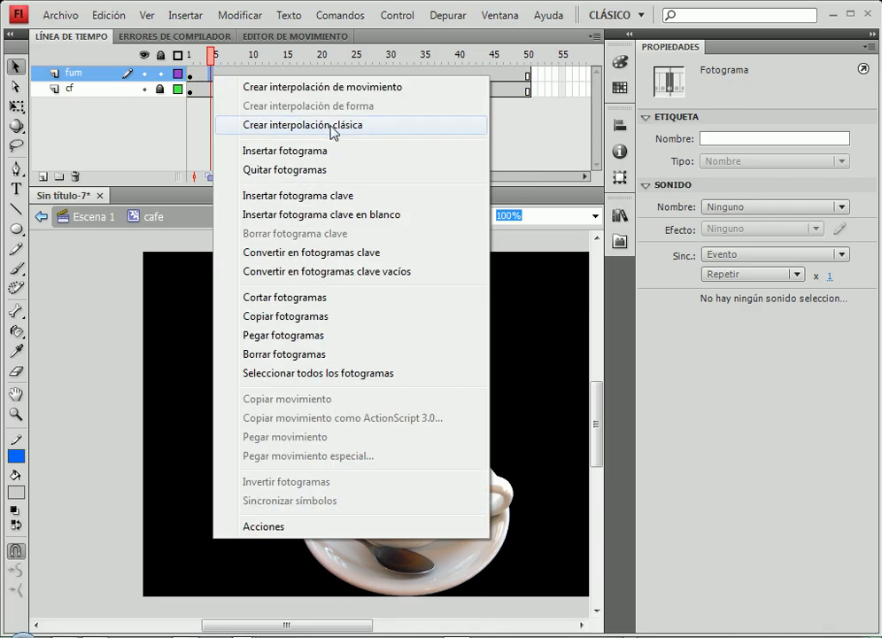
left_click(296, 130)
- Insert a keyframe at frame 30 of the fum layer and return to its first frame
left_click(190, 78)
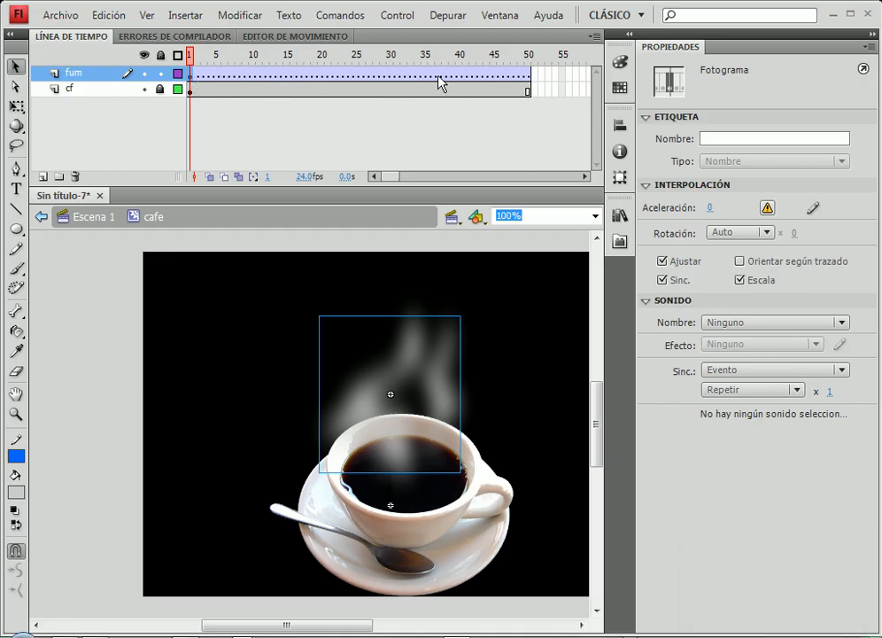
left_click(392, 76)
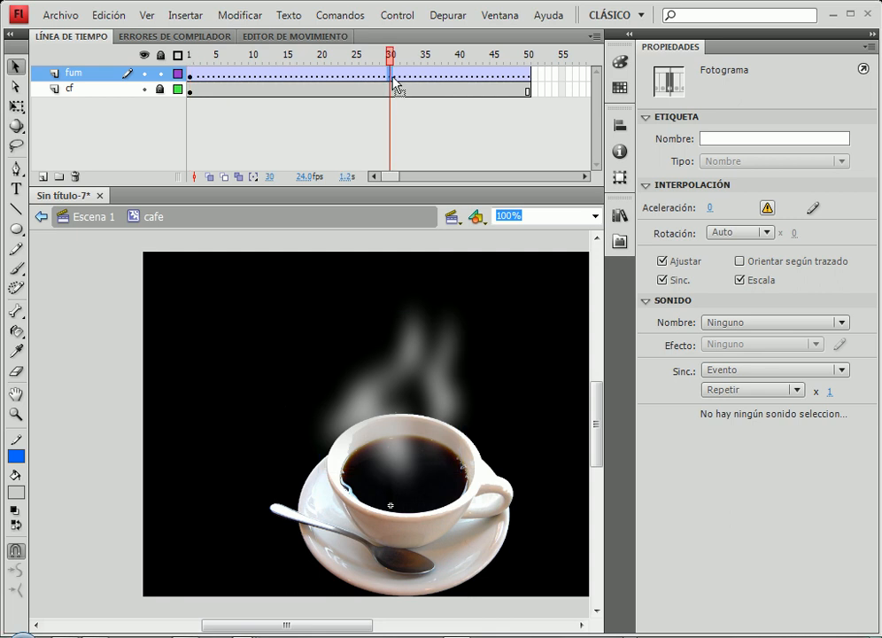
right_click(393, 77)
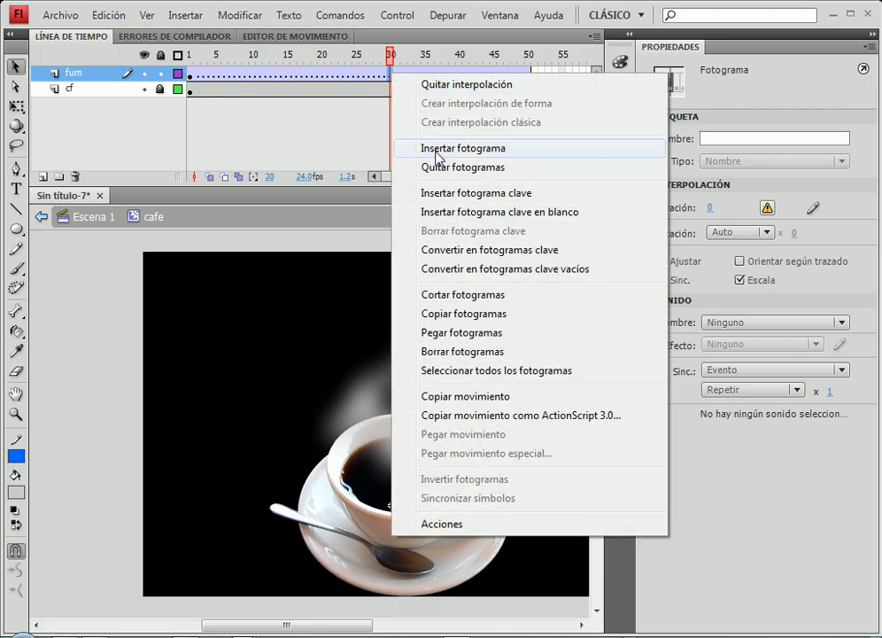
left_click(541, 193)
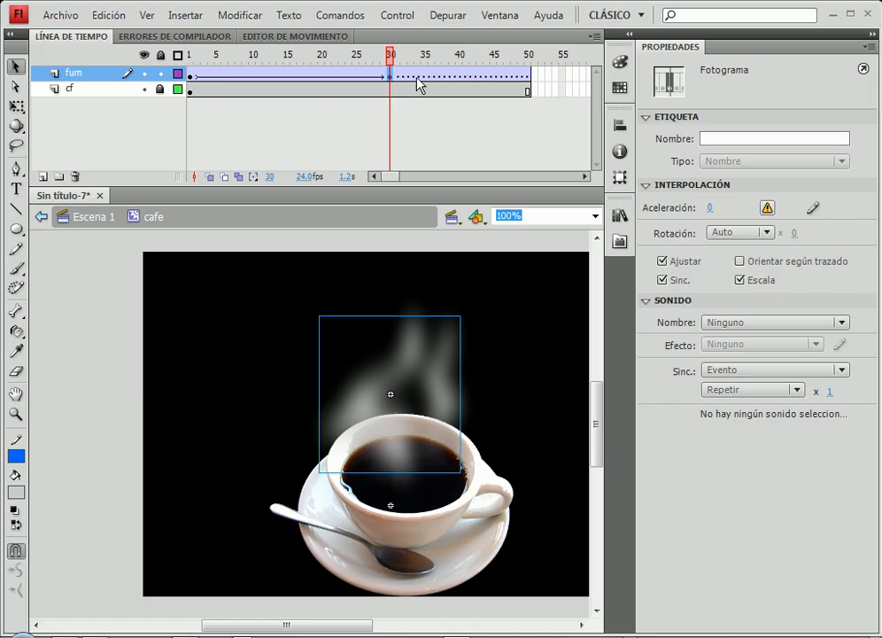
left_click(191, 78)
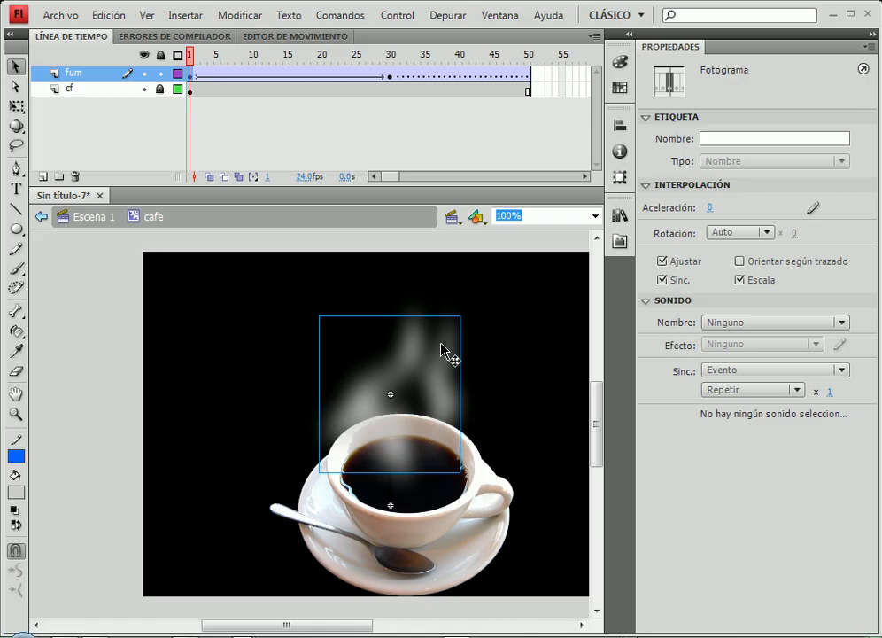
left_click_drag(442, 351, 445, 351)
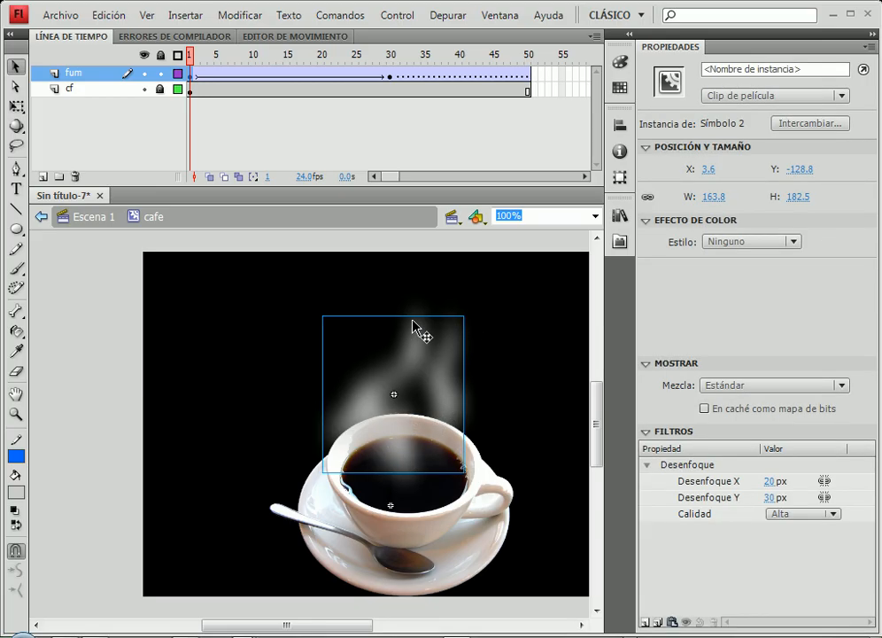
key("Left")
key("Left")
key("Left")
key("Left")
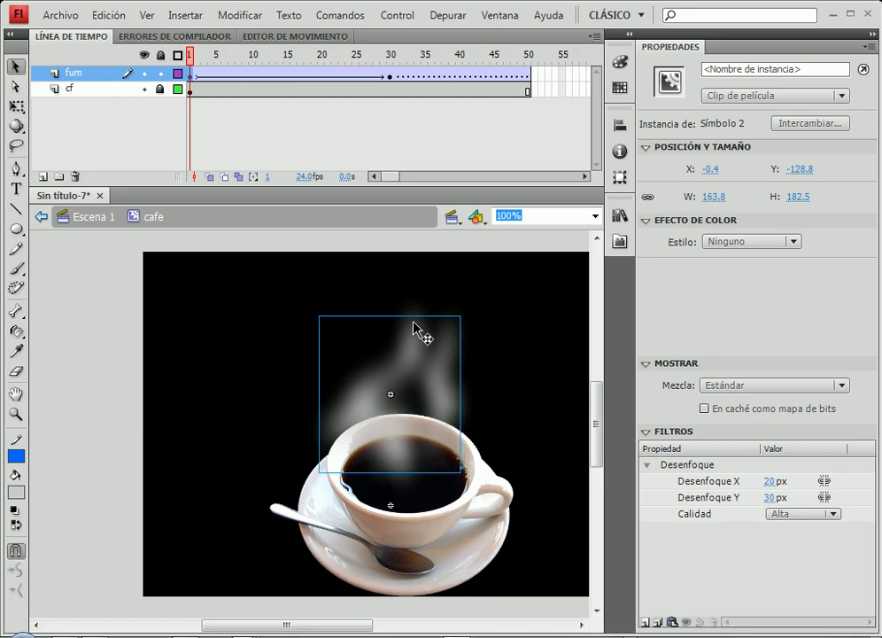
- Squash the steam in frame 1 down to about 56 px high with 0% alpha, and preview the tween up to frame 30
left_click(16, 105)
left_click_drag(391, 315, 423, 425)
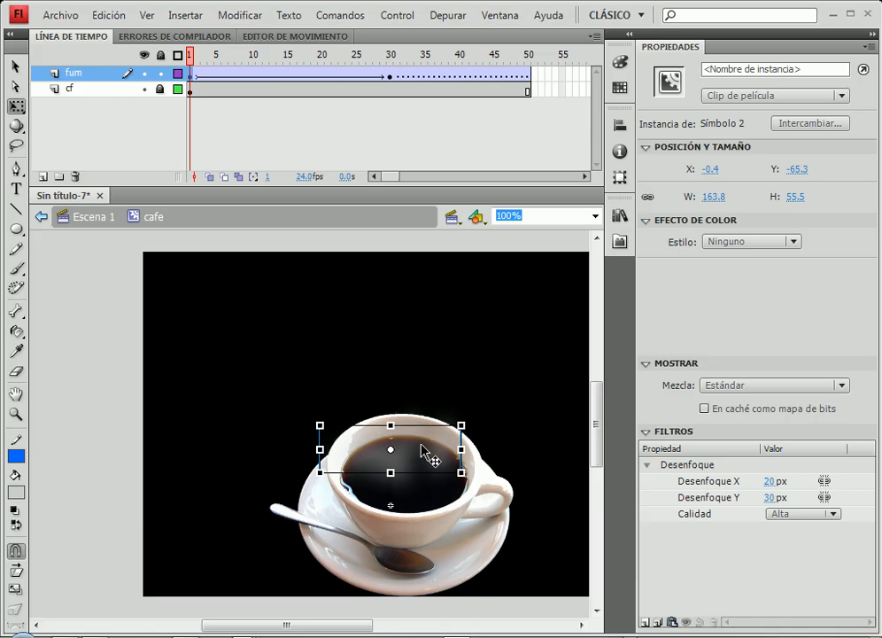
left_click(752, 241)
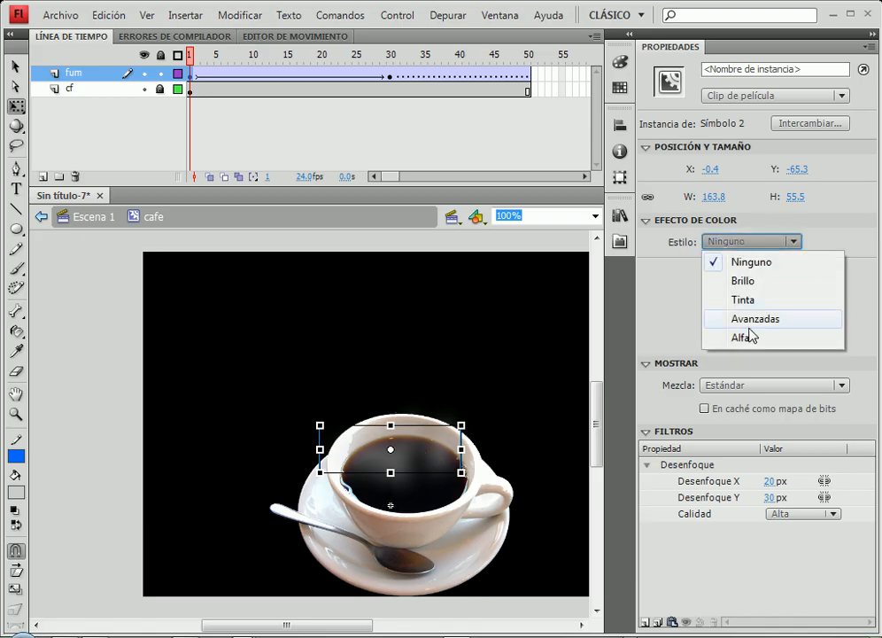
left_click(748, 337)
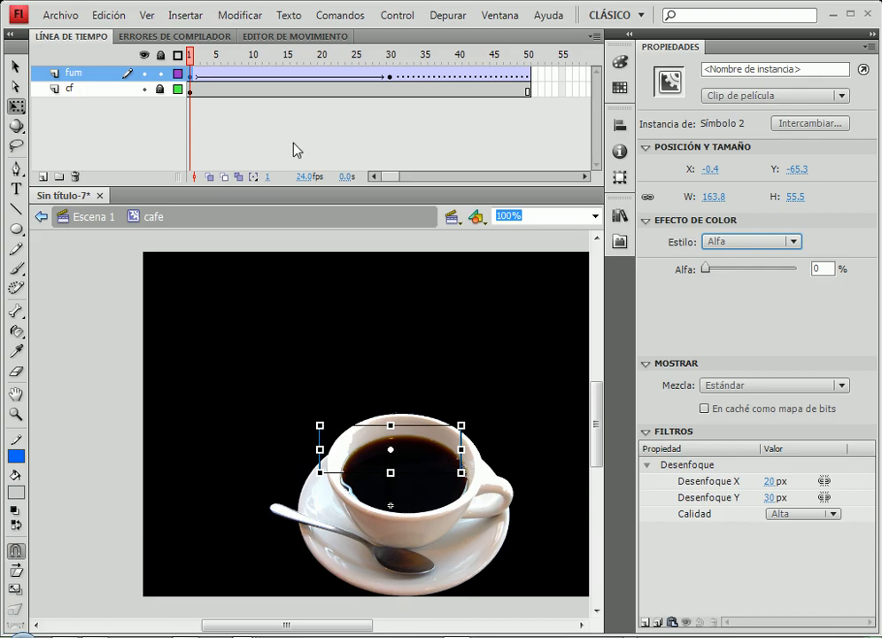
left_click_drag(189, 59, 389, 60)
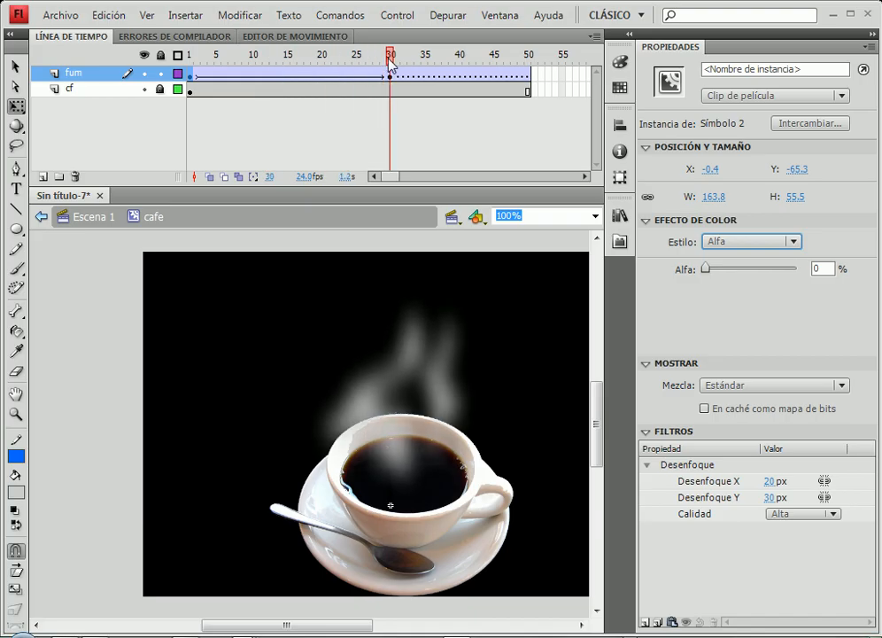
- Insert a keyframe at frame 50 of the fum layer and move the steam there straight up to about Y -175.8
left_click(391, 71)
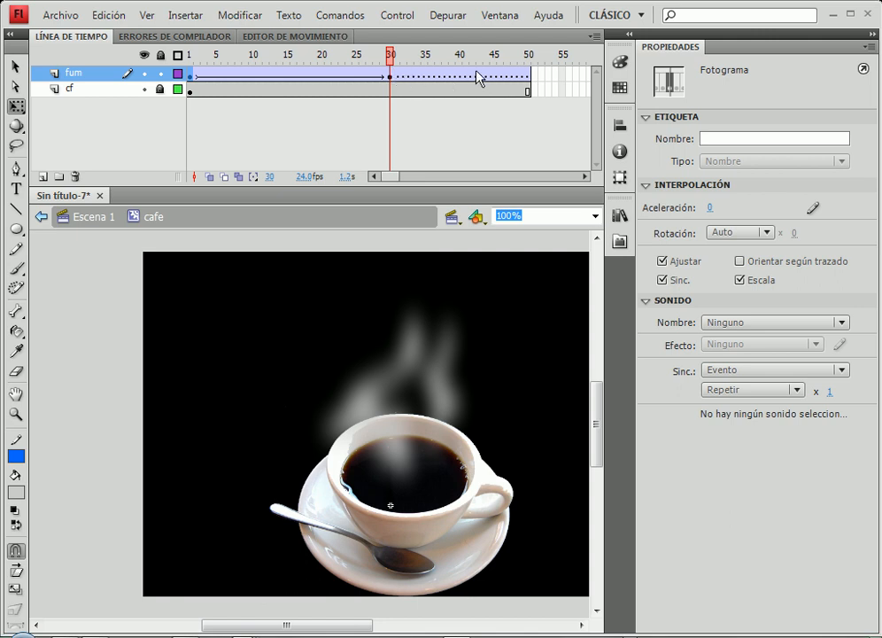
left_click(528, 76)
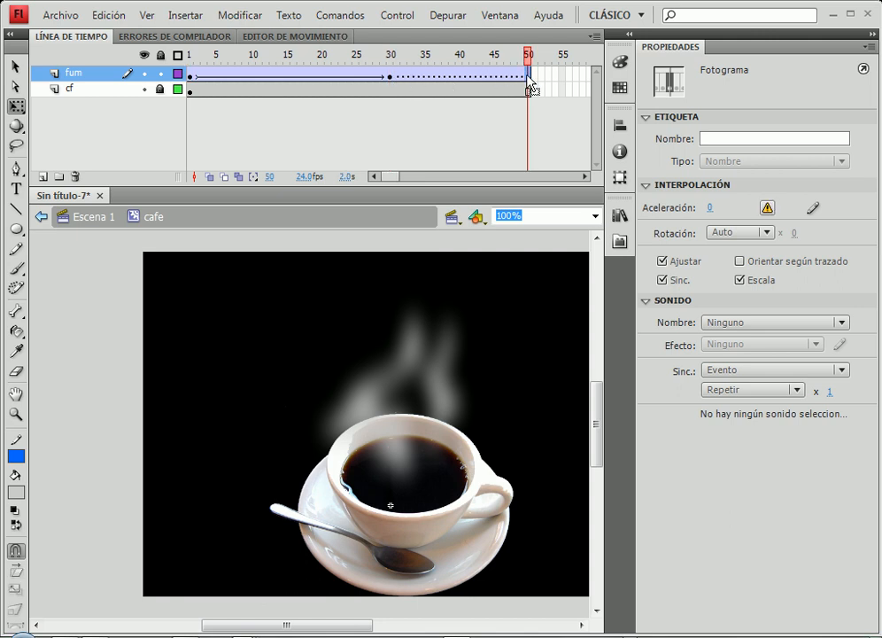
key("F6")
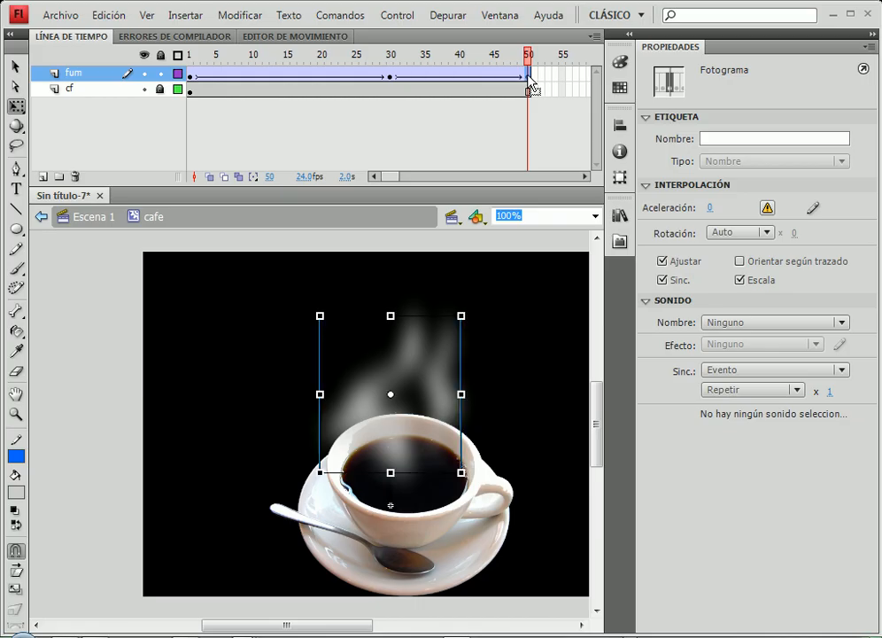
left_click_drag(441, 372, 441, 342)
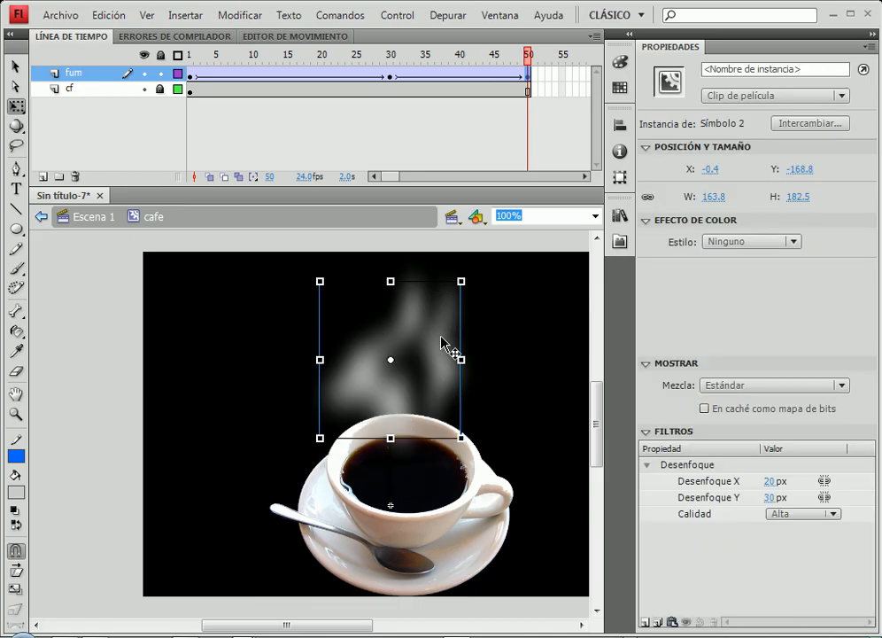
left_click_drag(441, 337, 442, 330)
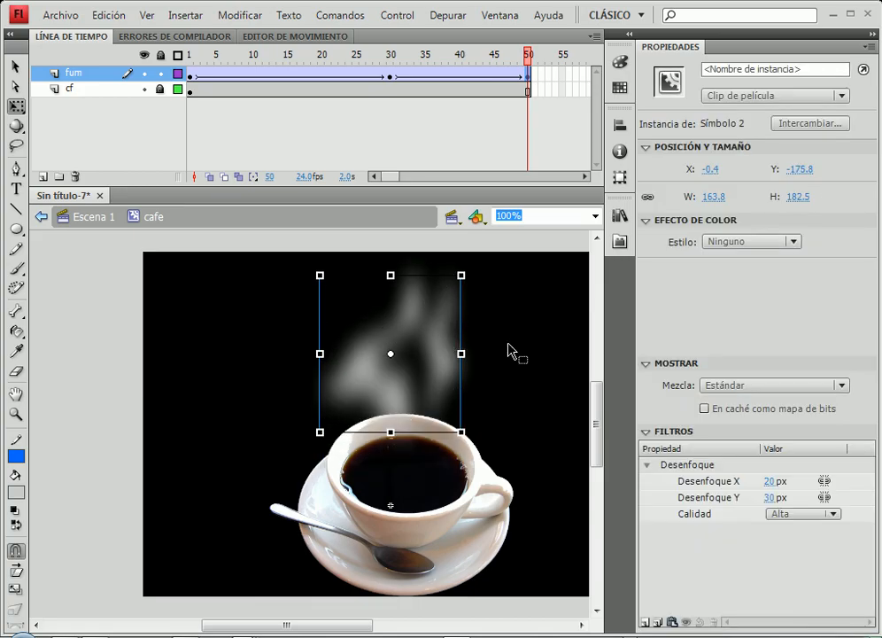
- Set the steam's horizontal and vertical blur in frame 50 to 60 px each
left_click(791, 482)
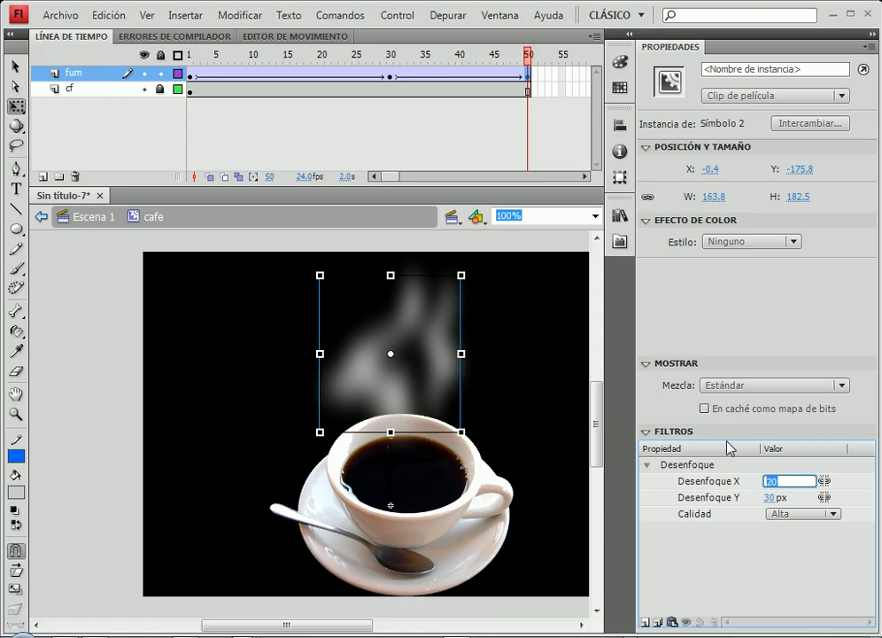
type("60")
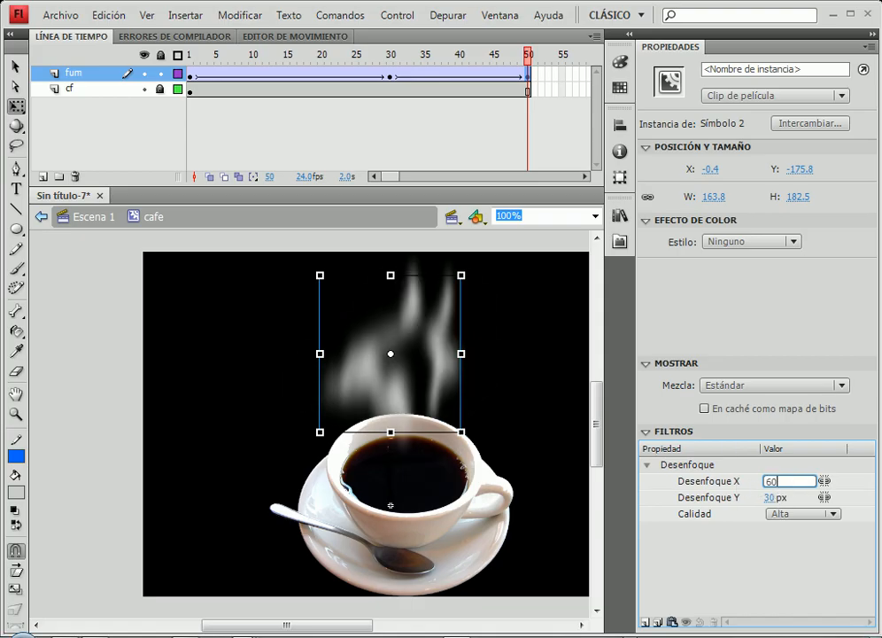
key("Return")
key("Tab")
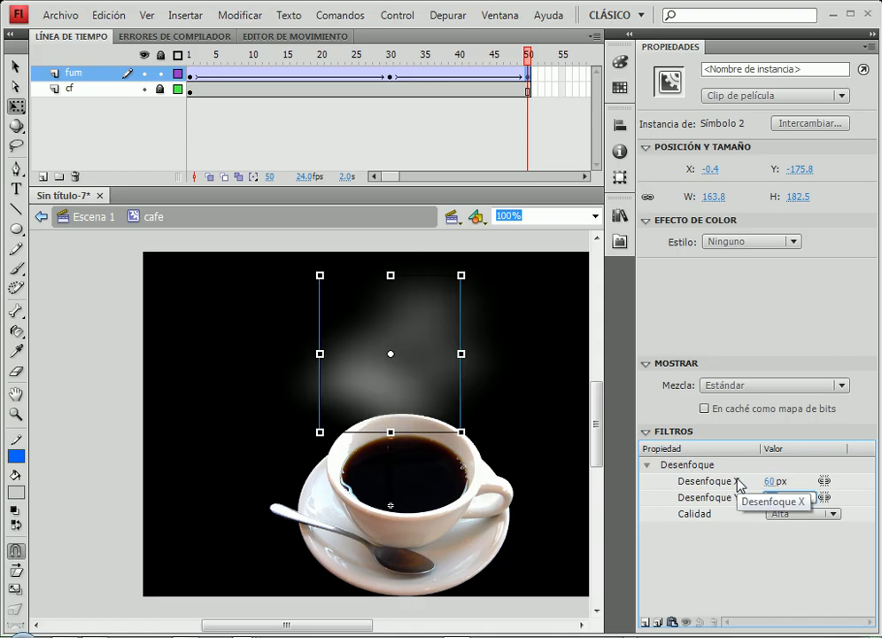
type("60")
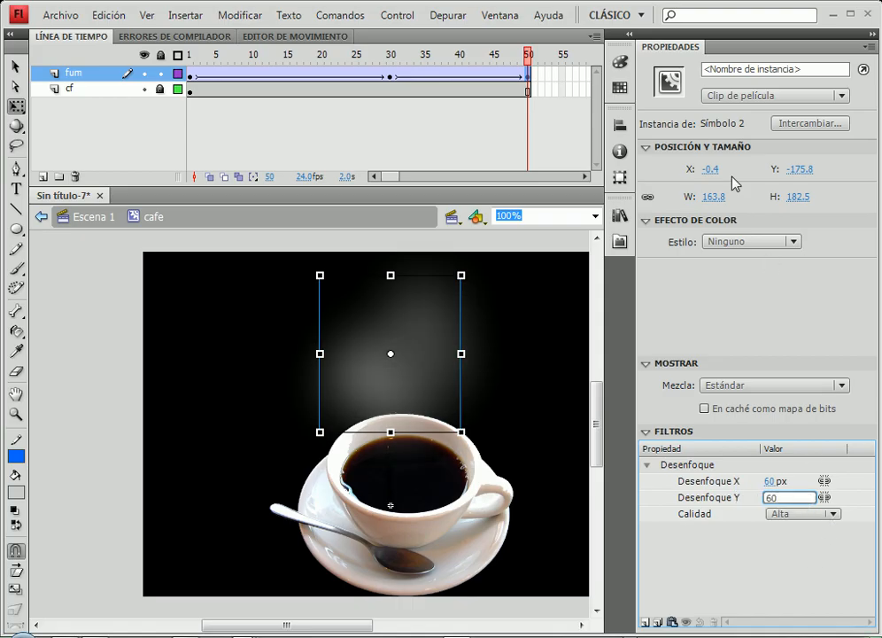
- Fade the steam in frame 50 to 0% alpha and review the fum layer's frames from 1 to 50
left_click(729, 242)
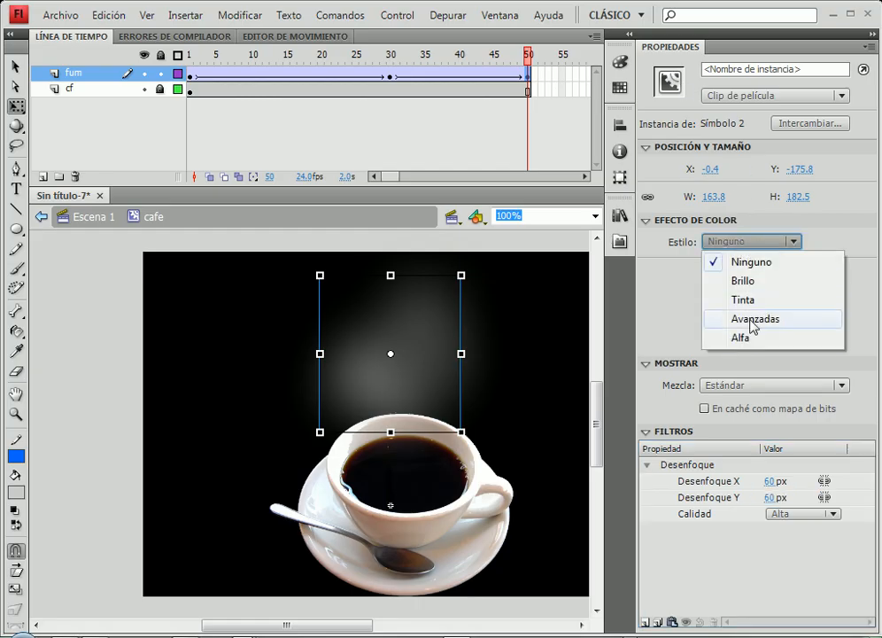
left_click(748, 338)
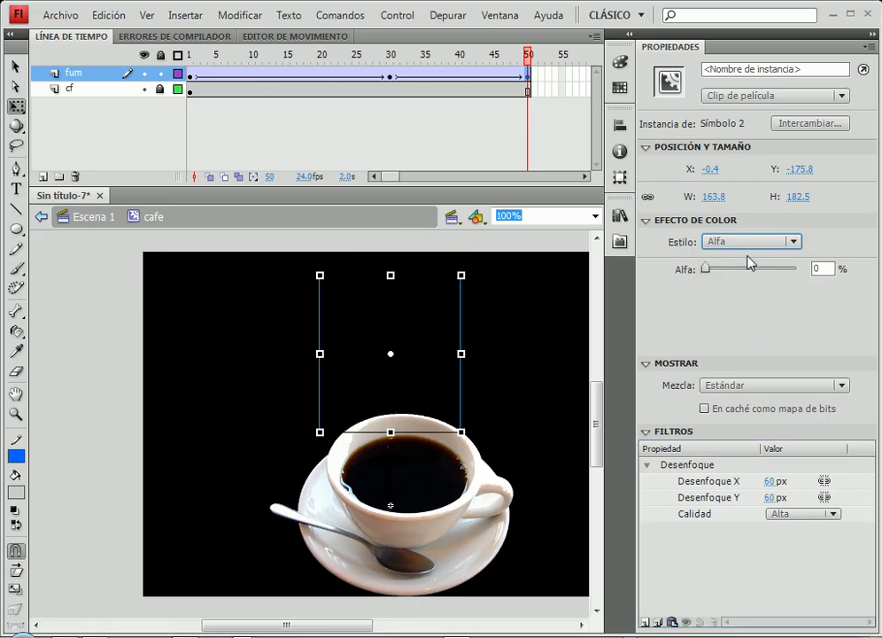
left_click(390, 76)
left_click_drag(190, 72, 530, 72)
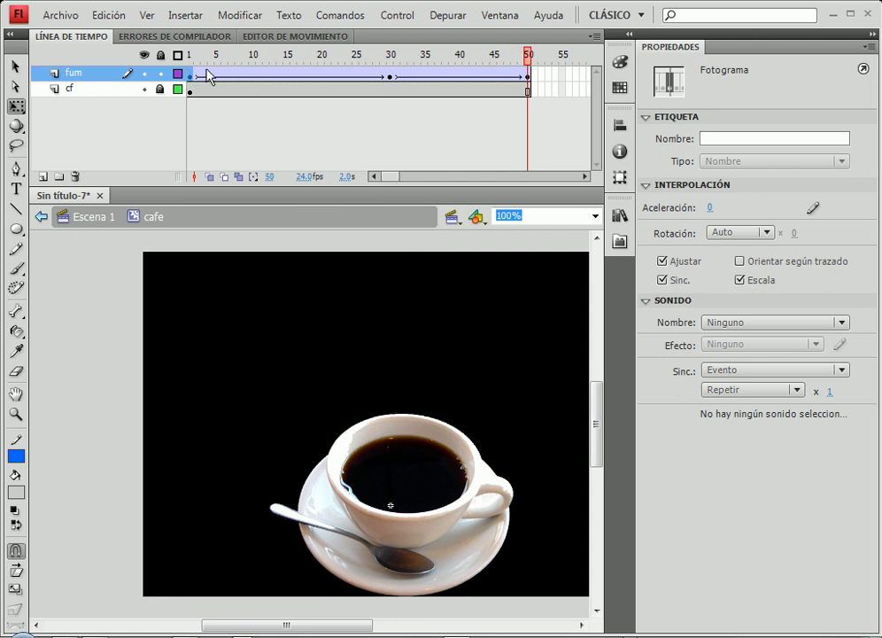
- Extend the cf layer to frame 90 by inserting frames
left_click_drag(391, 177, 403, 177)
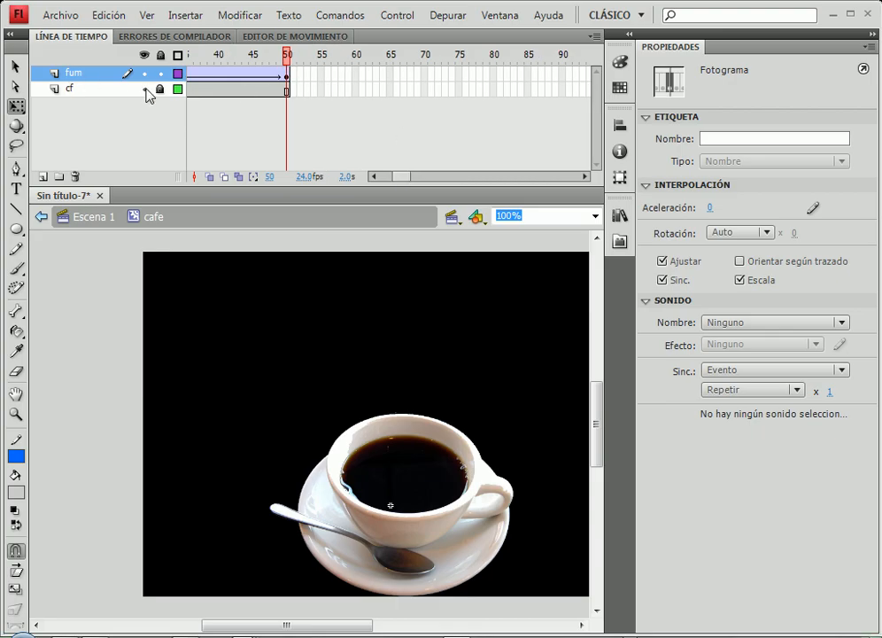
left_click(71, 89)
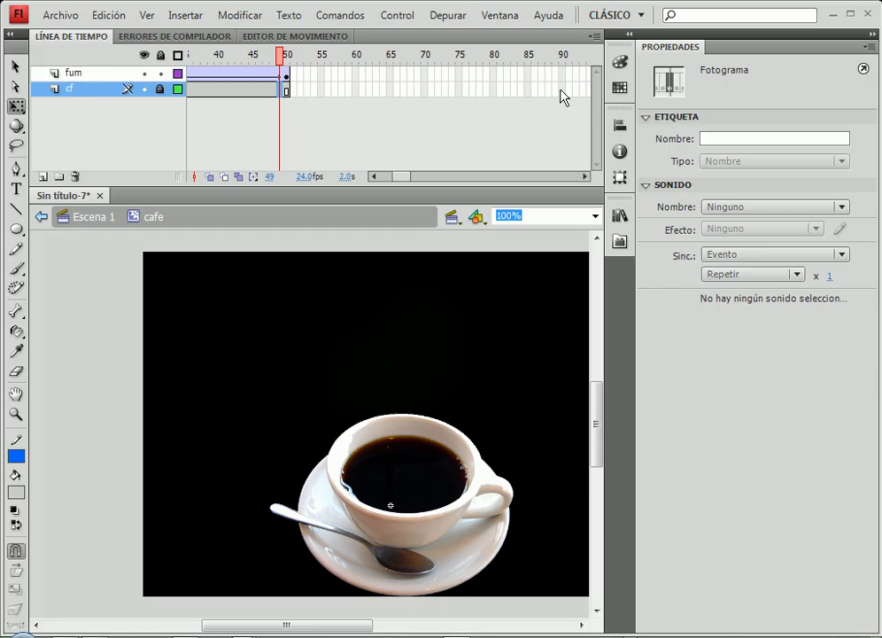
left_click_drag(408, 175, 408, 177)
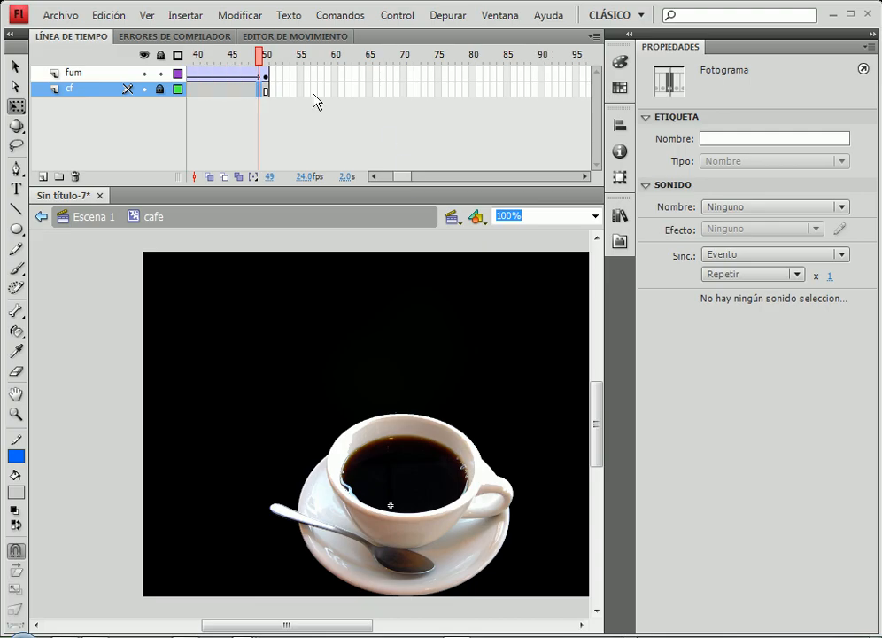
left_click(265, 90)
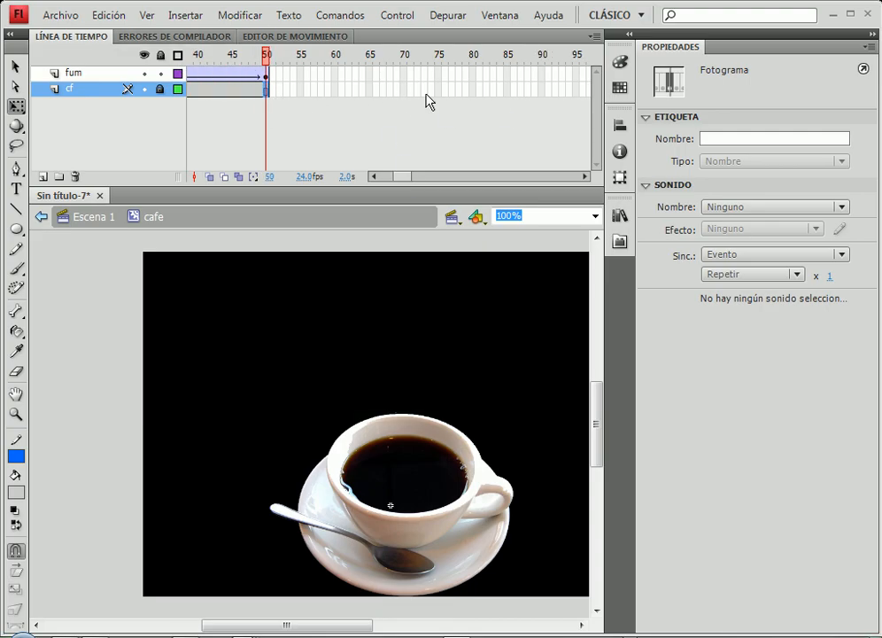
key("F5")
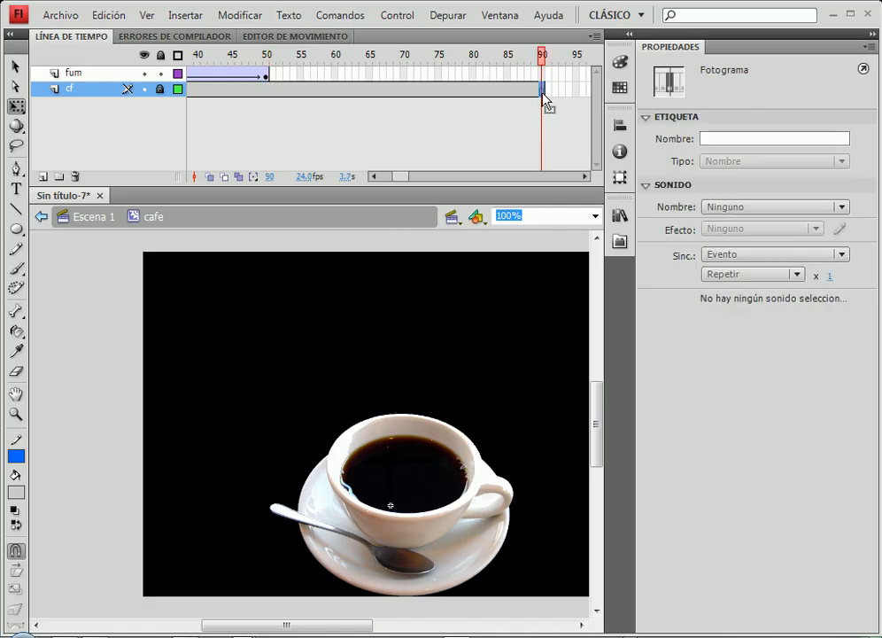
- Review frames 50 to 90, return to the first frame of the fum layer, and test the movie
mouse_move(407, 180)
left_mouse_down()
mouse_move(396, 179)
mouse_move(404, 179)
left_mouse_up()
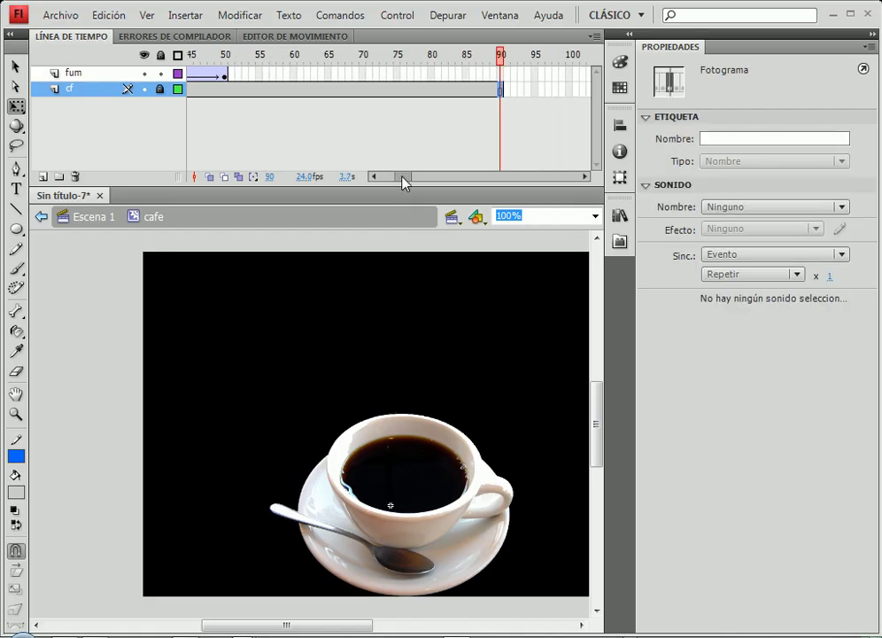
left_click(226, 77)
left_click_drag(231, 57, 501, 70)
left_click_drag(403, 182, 379, 179)
left_click(191, 74)
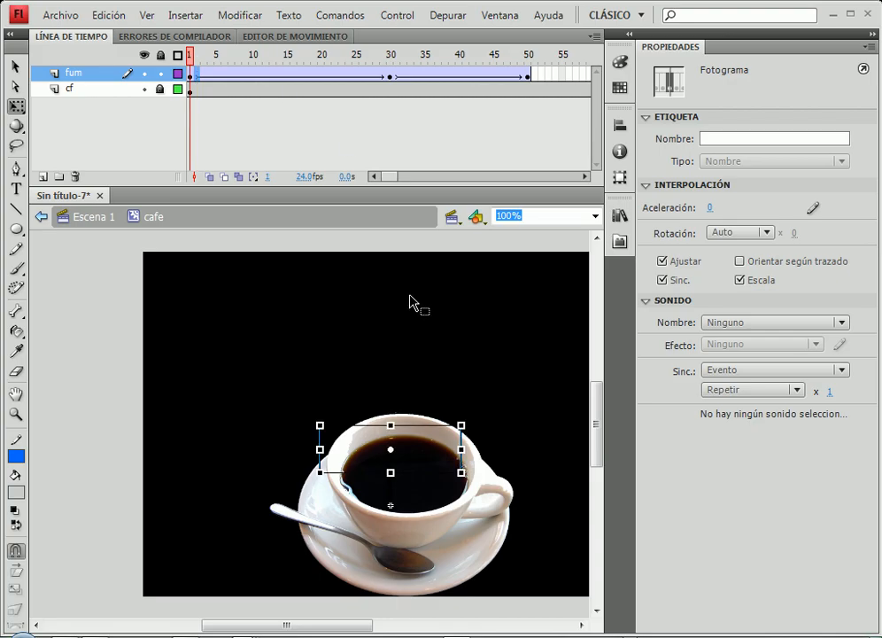
key("ctrl+Return")
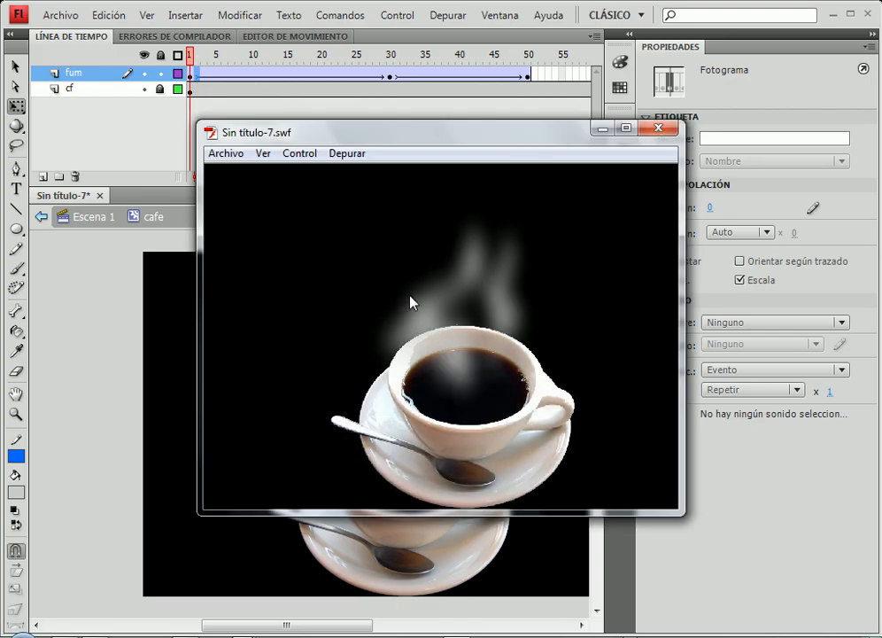